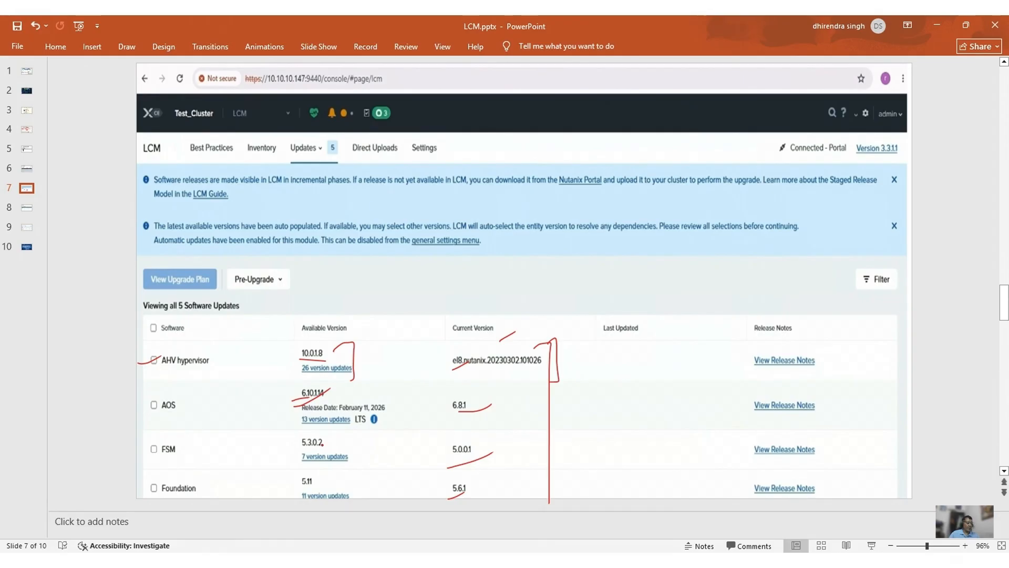
Mark FSM 5.3.0.2 and Foundation 5.11, and bracket the Available and Current Version columns in red ink.
left_click_drag(290, 449, 310, 446)
left_click_drag(288, 490, 298, 485)
mouse_move(355, 343)
left_mouse_down()
mouse_move(370, 339)
mouse_move(373, 402)
mouse_move(357, 499)
left_mouse_up()
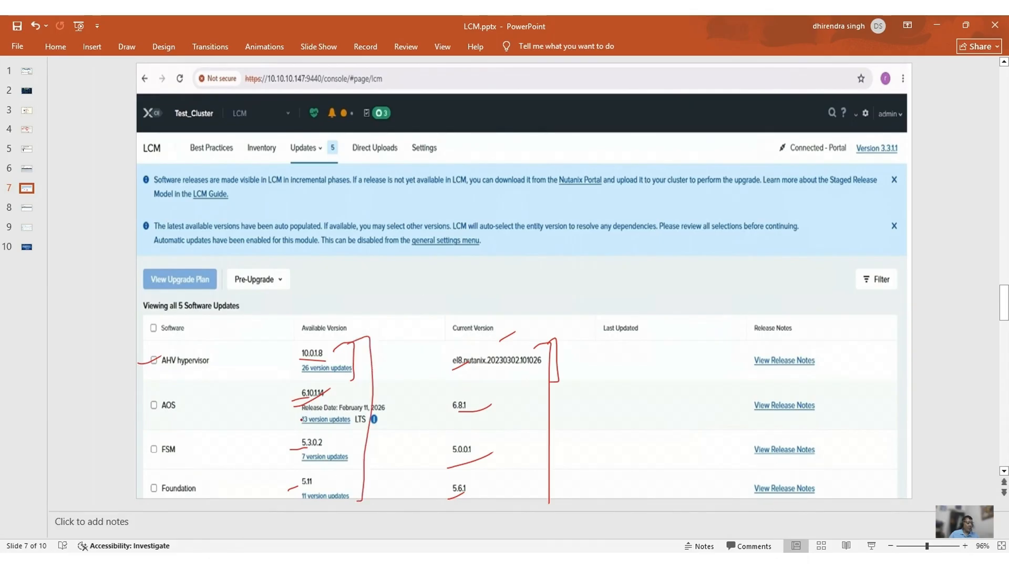
mouse_move(297, 341)
left_mouse_down()
mouse_move(266, 340)
mouse_move(255, 508)
left_mouse_up()
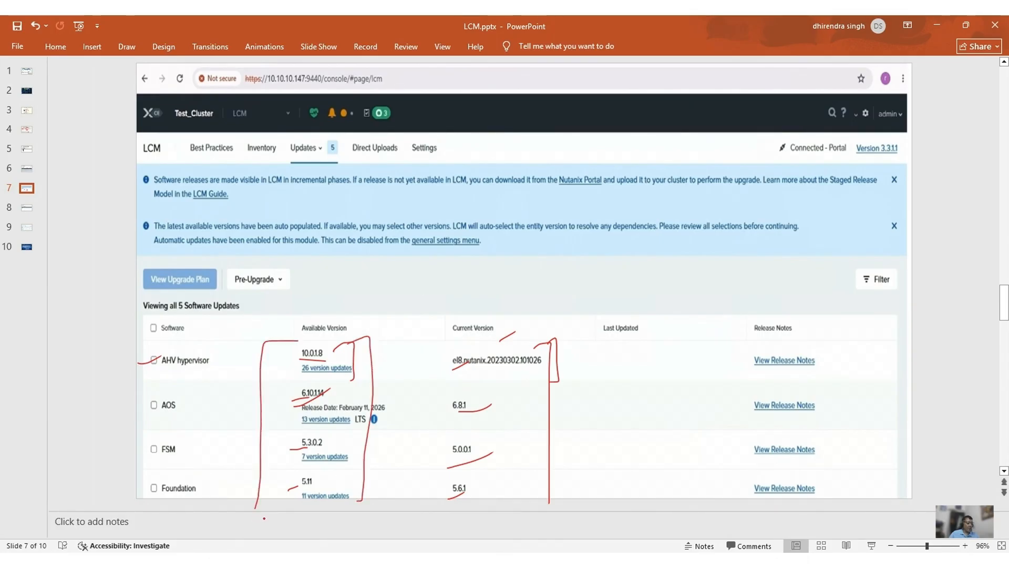
left_click_drag(443, 345, 415, 509)
Arrow the AOS release date, mark the automatic updates note, and circle the Updates 5 tab.
mouse_move(421, 401)
left_mouse_down()
mouse_move(402, 401)
mouse_move(408, 414)
left_mouse_up()
mouse_move(184, 260)
left_mouse_down()
mouse_move(207, 242)
mouse_move(202, 269)
left_mouse_up()
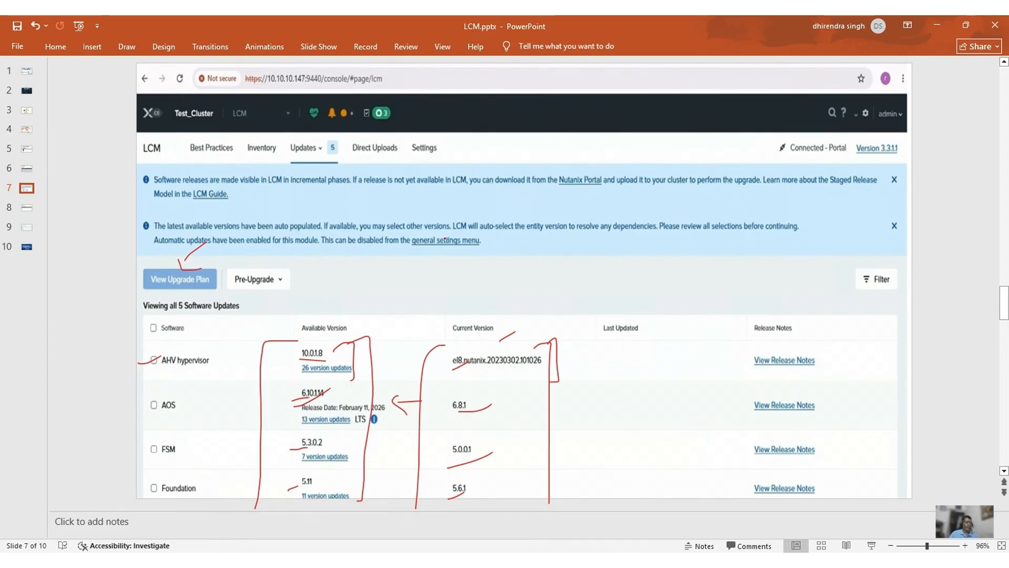
mouse_move(293, 135)
left_mouse_down()
mouse_move(341, 169)
mouse_move(329, 142)
mouse_move(345, 152)
left_mouse_up()
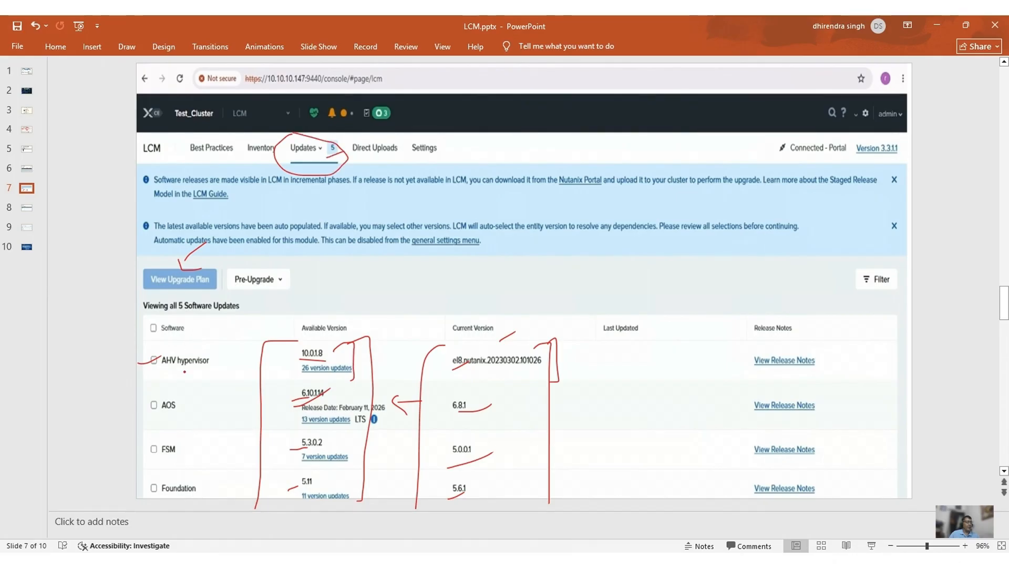
On slide 8, mark the Execute Upgrade heading, and mark and underline View Upgrade Plan and Pre-Upgrade.
scroll(210, 393, "down", 1)
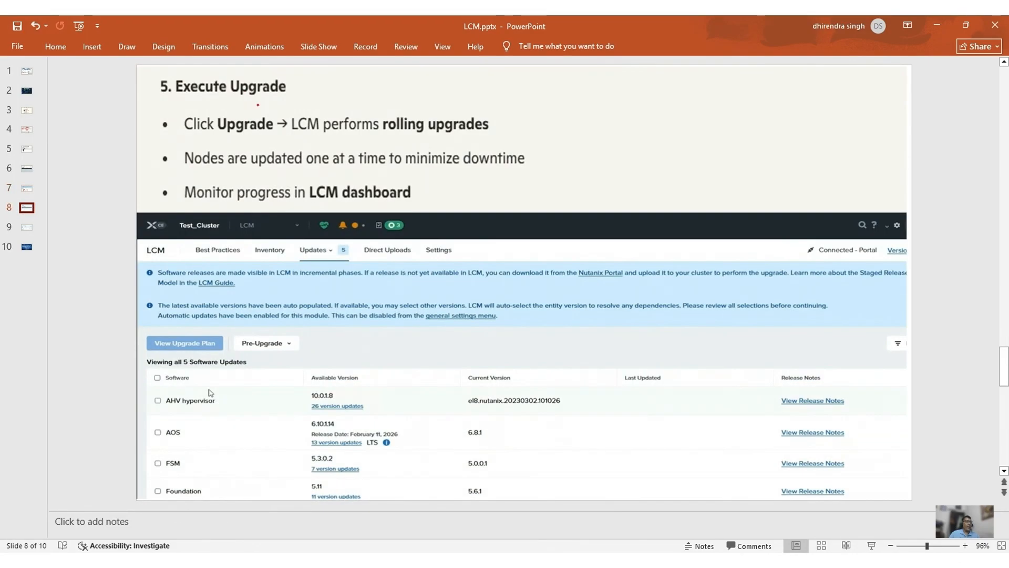
left_click_drag(290, 97, 308, 90)
left_click_drag(218, 145, 264, 148)
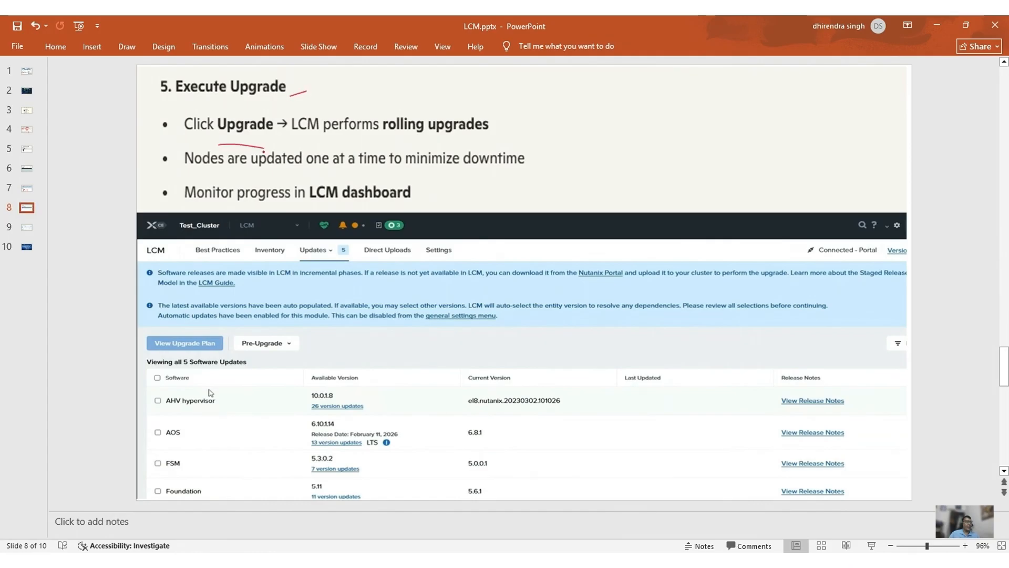
left_click_drag(219, 320, 214, 344)
left_click_drag(335, 330, 285, 351)
left_click_drag(153, 353, 207, 355)
Underline rolling upgrades and 'updated one at a time', and box the green task count badge.
left_click_drag(381, 137, 489, 133)
left_click_drag(245, 178, 508, 177)
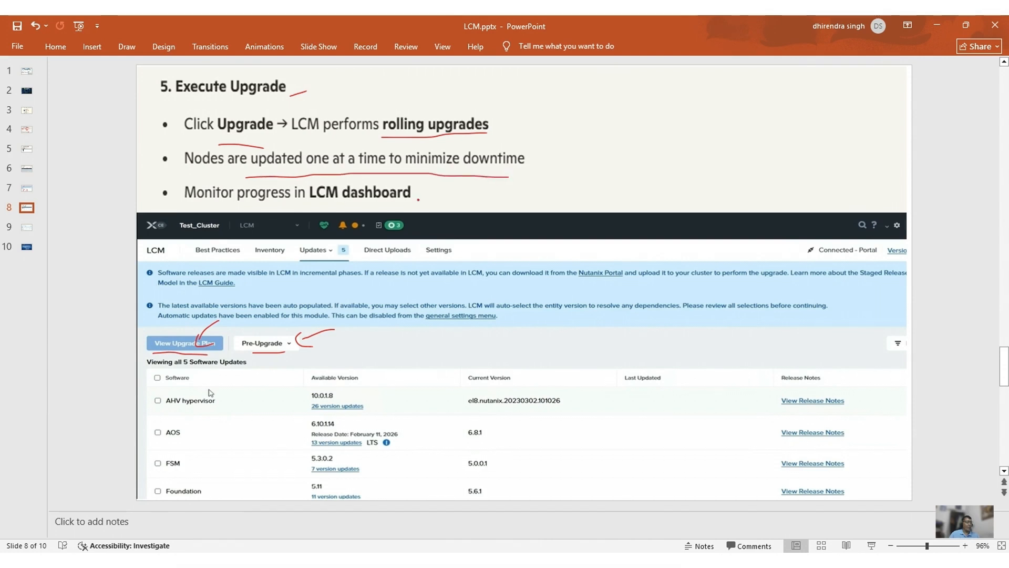
left_click_drag(439, 195, 468, 192)
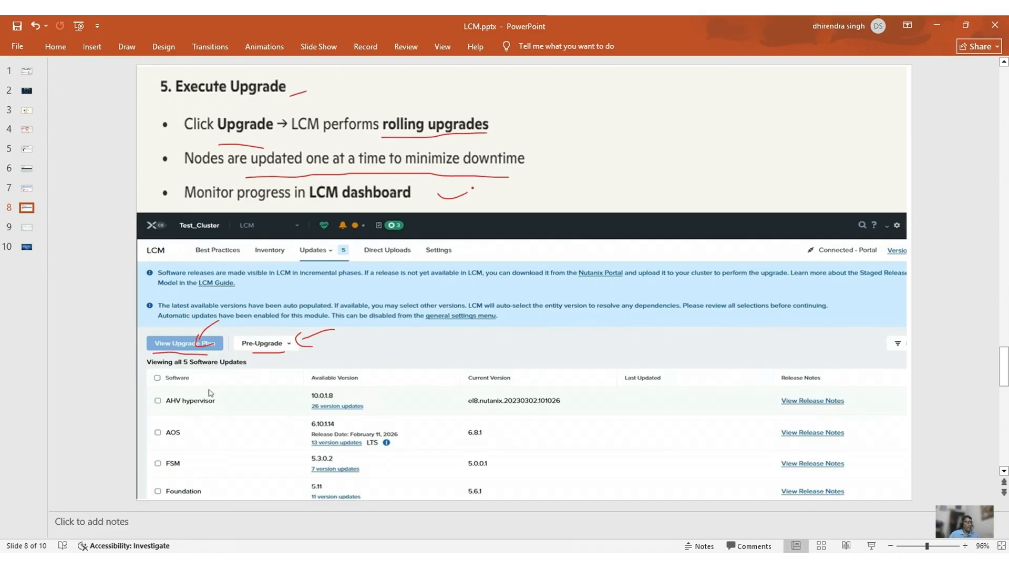
left_click_drag(388, 217, 422, 240)
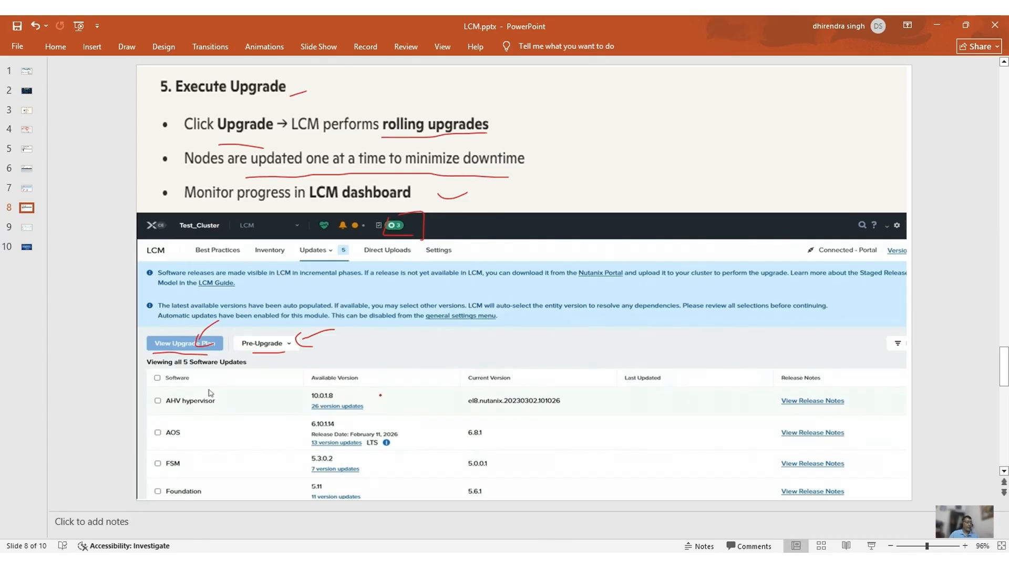
Bracket the Current Version column and arrow the 26 updates, AOS release date and FSM's 7 updates.
mouse_move(524, 390)
left_mouse_down()
mouse_move(543, 483)
mouse_move(528, 496)
left_mouse_up()
left_click_drag(422, 393, 363, 406)
mouse_move(443, 427)
left_mouse_down()
mouse_move(401, 436)
mouse_move(420, 444)
mouse_move(377, 469)
mouse_move(393, 474)
left_mouse_up()
left_click_drag(450, 489, 382, 492)
On slide 9, mark the title and cluster health bullet, and underline upgrade logs/reports.
left_click(27, 227)
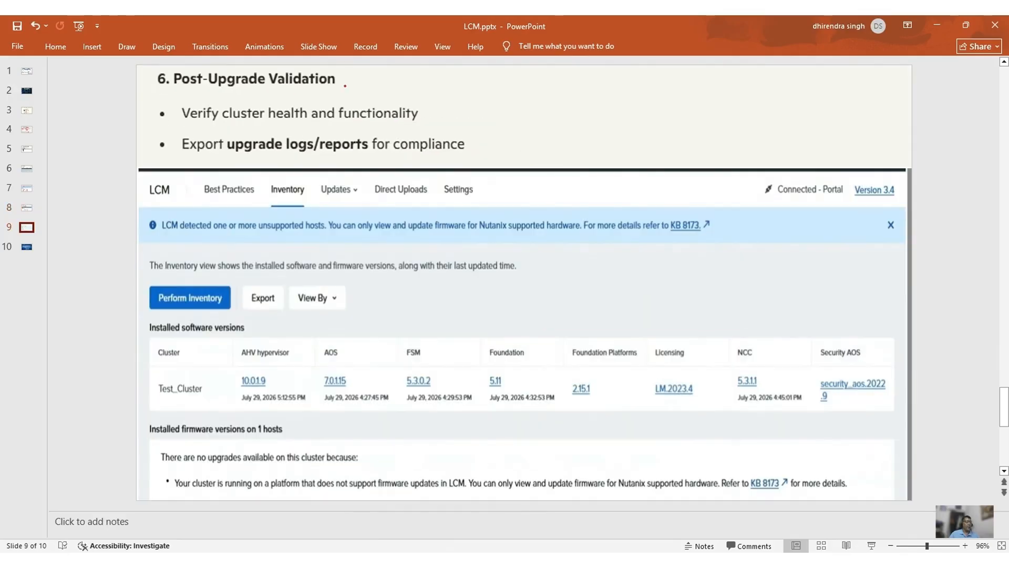
left_click_drag(345, 85, 364, 77)
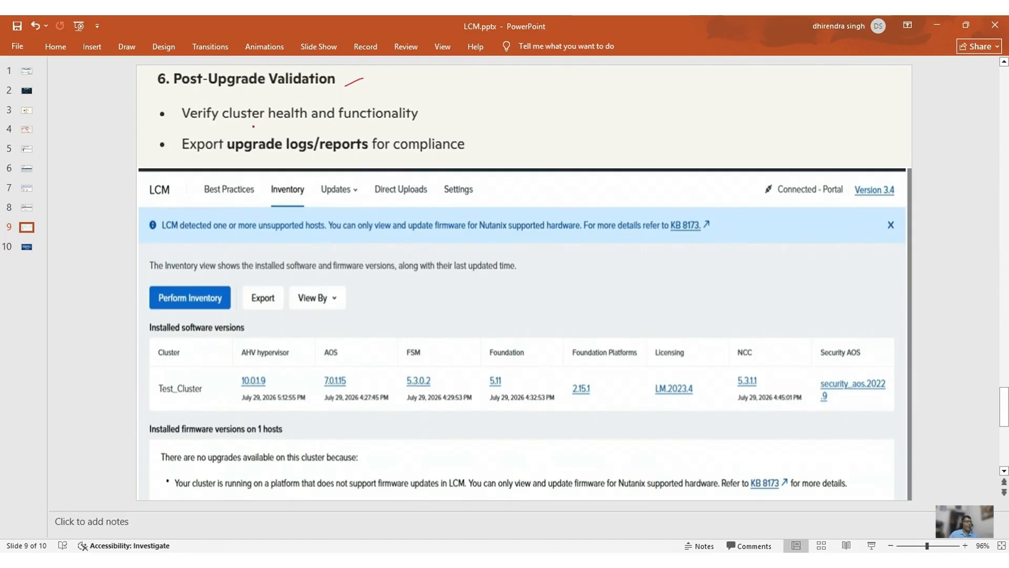
left_click_drag(438, 121, 452, 119)
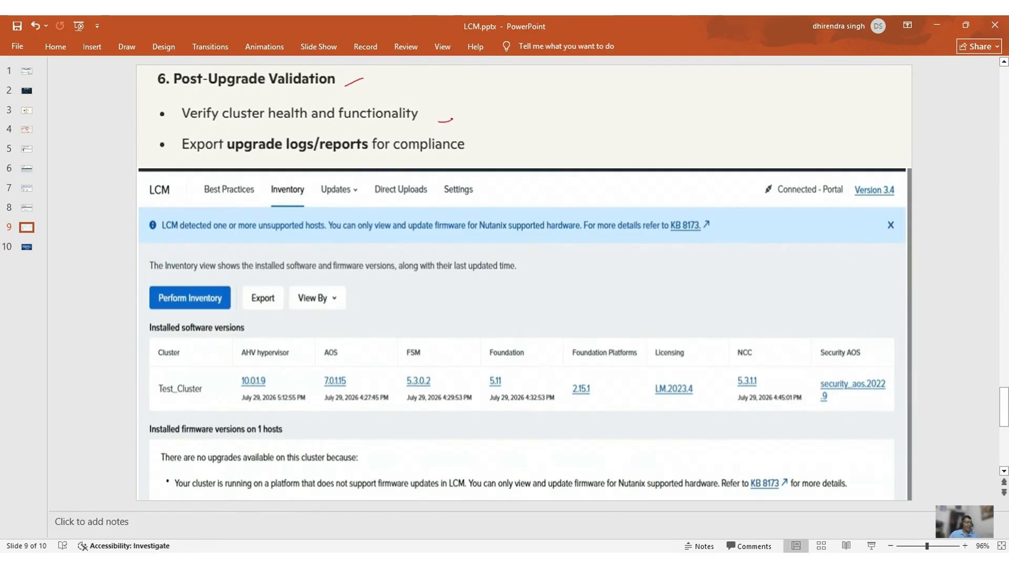
left_click_drag(243, 162, 465, 157)
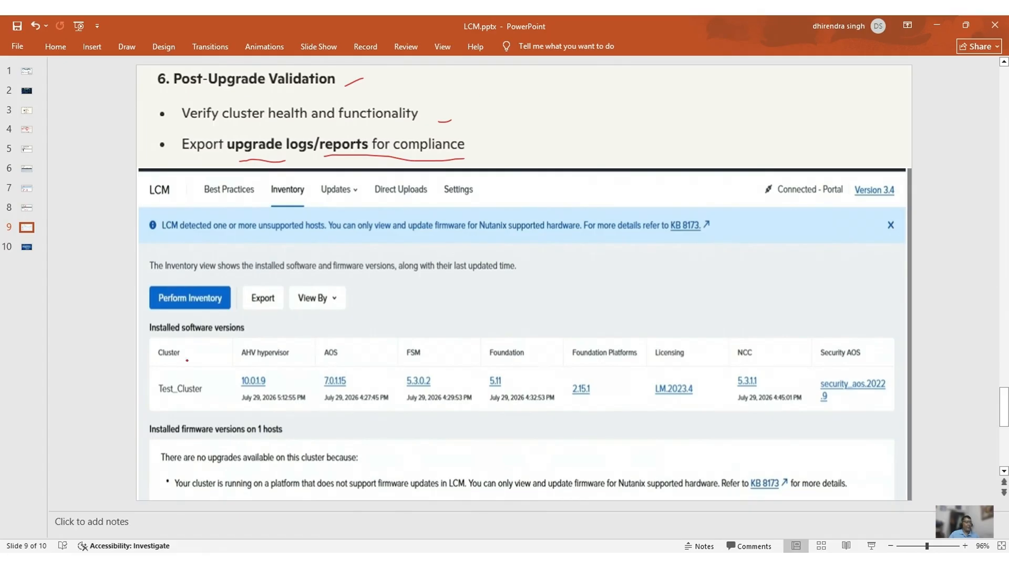
mouse_move(282, 202)
left_mouse_down()
mouse_move(216, 281)
mouse_move(226, 288)
left_mouse_up()
Underline the new versions: AHV 10.0.1.9, AOS, FSM, Foundation Platforms 2.15.1, NCC 5.3.1.1, and Security AOS.
mouse_move(234, 367)
left_mouse_down()
mouse_move(235, 404)
mouse_move(282, 409)
mouse_move(313, 395)
mouse_move(296, 401)
mouse_move(374, 408)
mouse_move(364, 379)
left_mouse_up()
left_click_drag(444, 377, 505, 385)
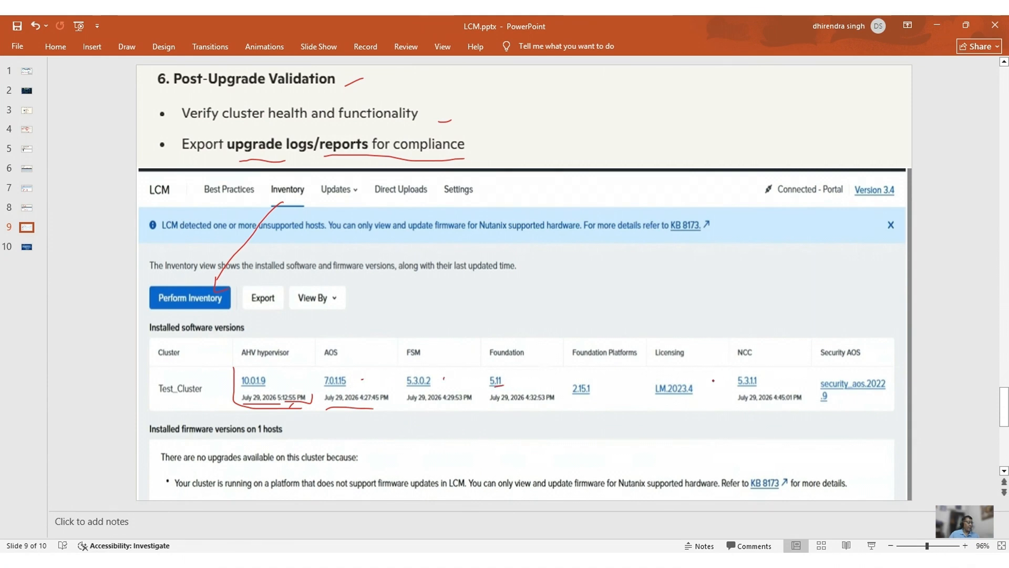
mouse_move(588, 402)
left_mouse_down()
mouse_move(616, 392)
mouse_move(702, 397)
left_mouse_up()
left_click_drag(768, 379, 783, 368)
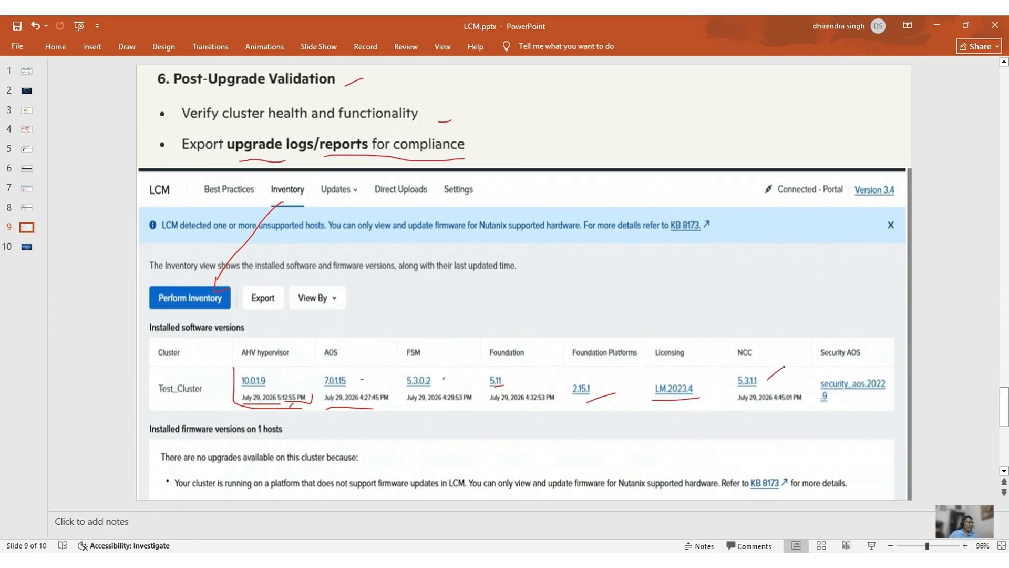
left_click_drag(860, 395, 876, 392)
left_click_drag(483, 147, 486, 201)
On the LCM Lab Introduction slide, underline AHV, AOS, Foundation and 'step by step' in red.
left_click(26, 248)
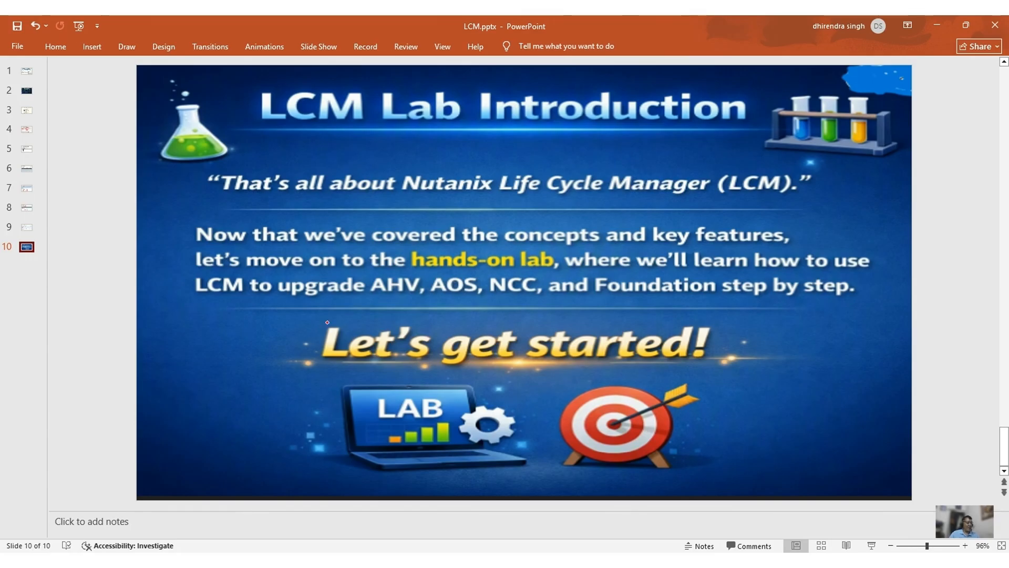
left_click_drag(380, 298, 390, 298)
left_click_drag(434, 299, 454, 298)
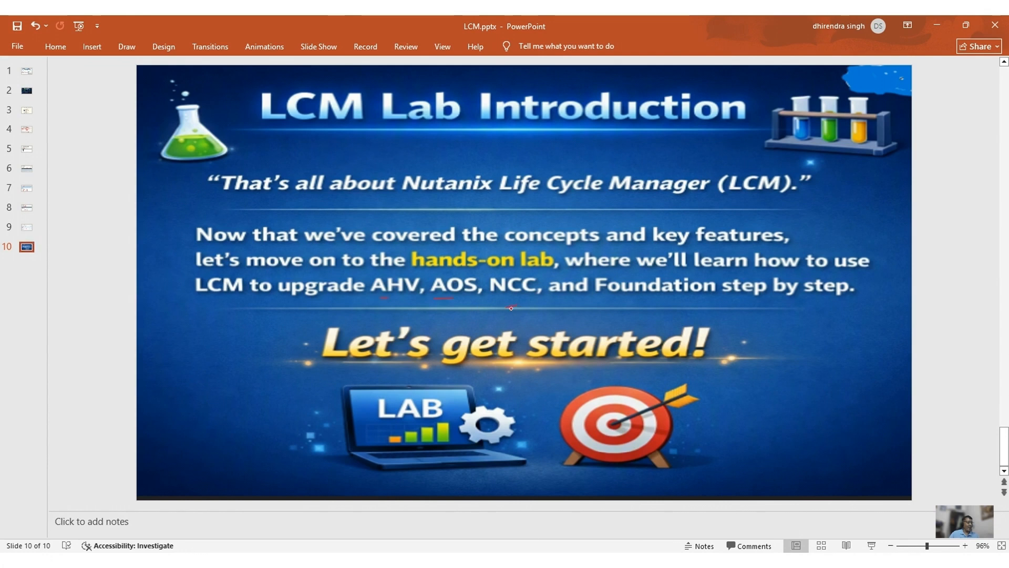
left_click_drag(614, 302, 685, 299)
left_click_drag(756, 304, 830, 307)
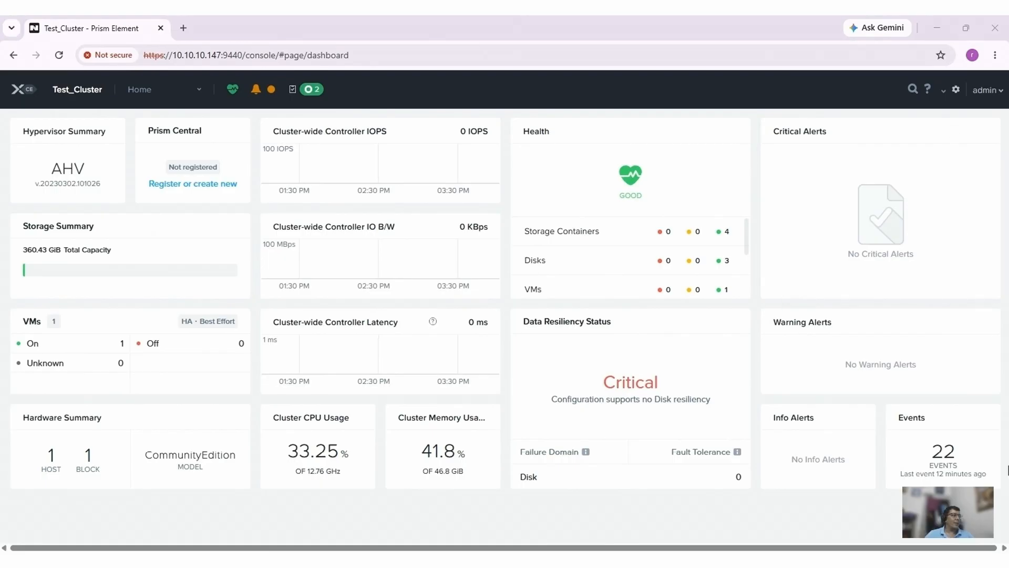
Switch to the Prism Element browser, dismiss address suggestions, and open the Home pages dropdown.
left_click(331, 55)
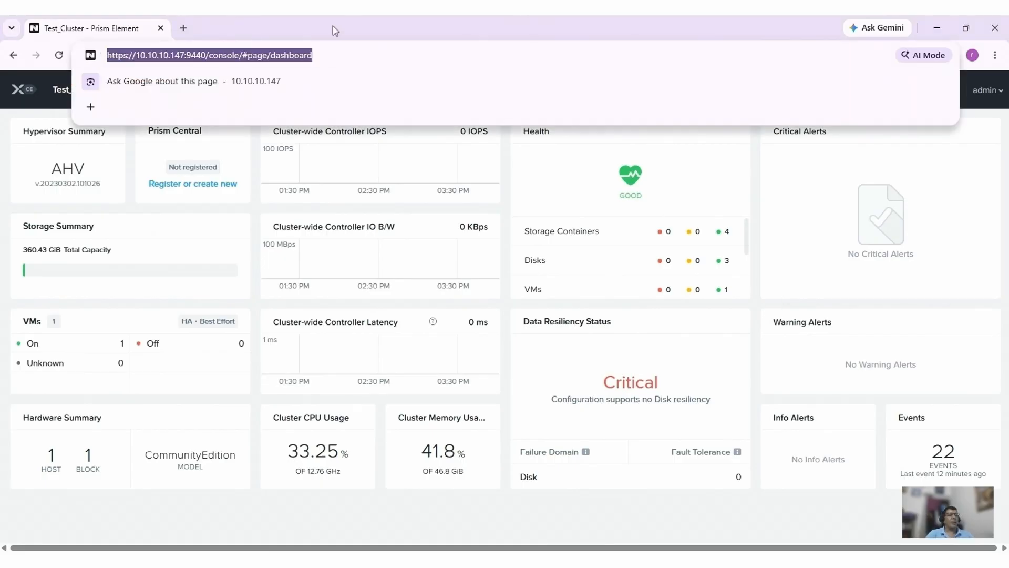
key("Escape")
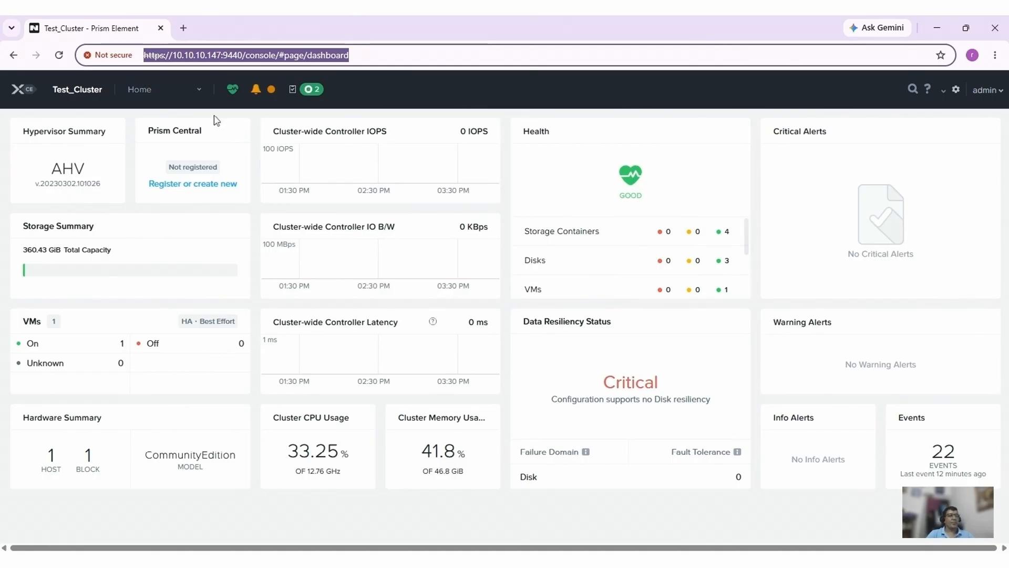
left_click(174, 92)
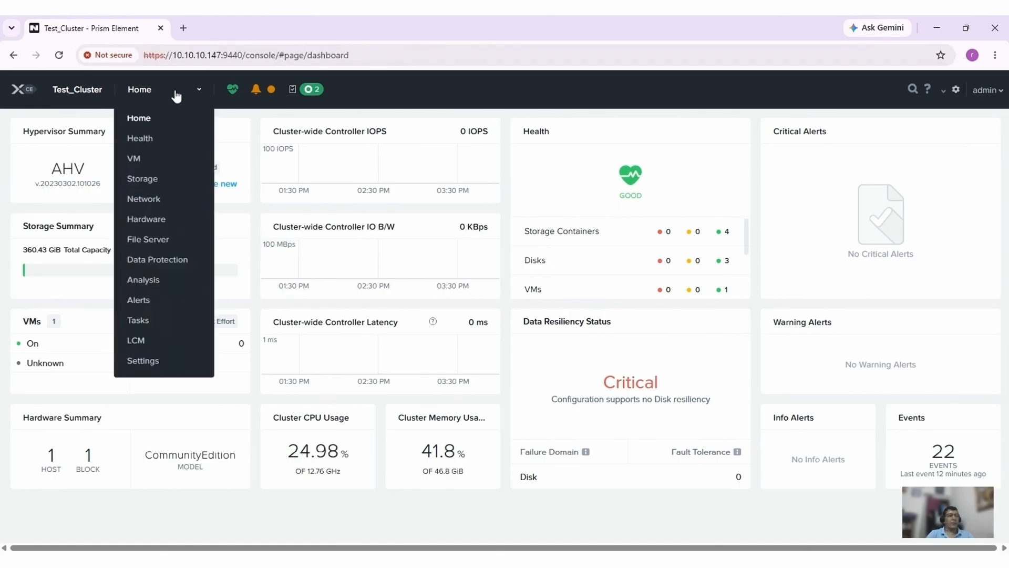
Open LCM from the Home menu and launch Perform Inventory, confirming with Proceed.
left_click(139, 343)
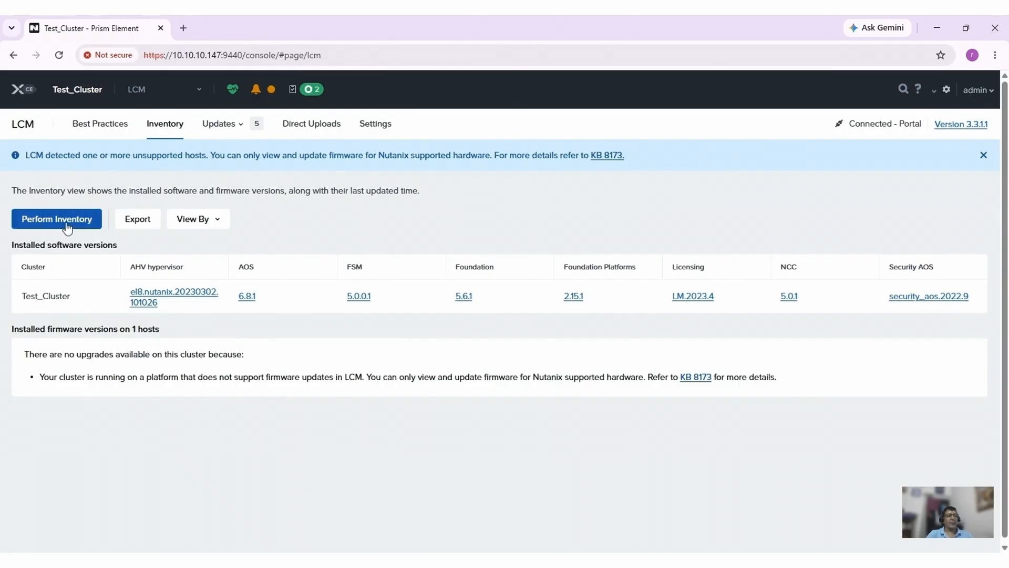
left_click(70, 225)
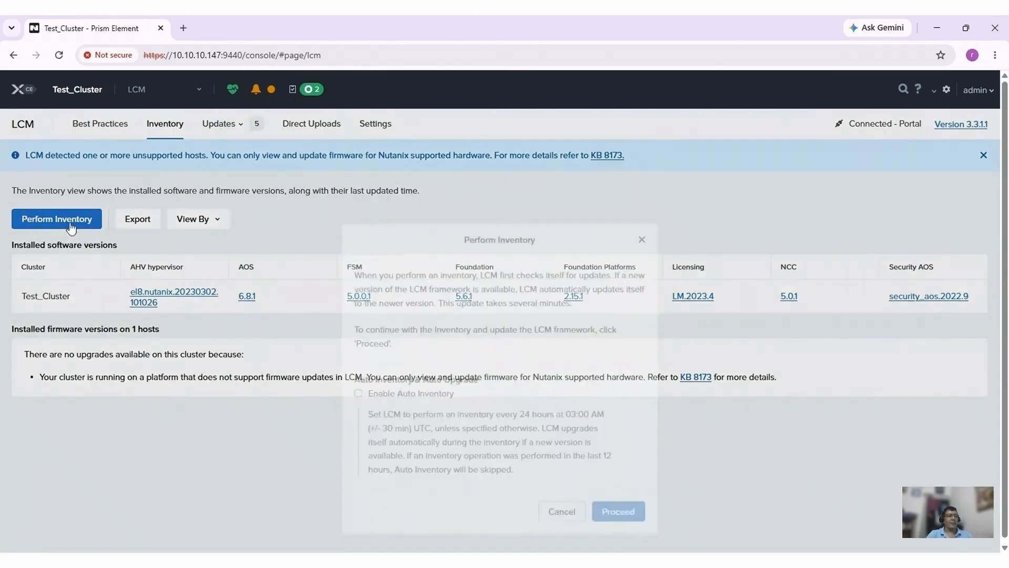
left_click(617, 466)
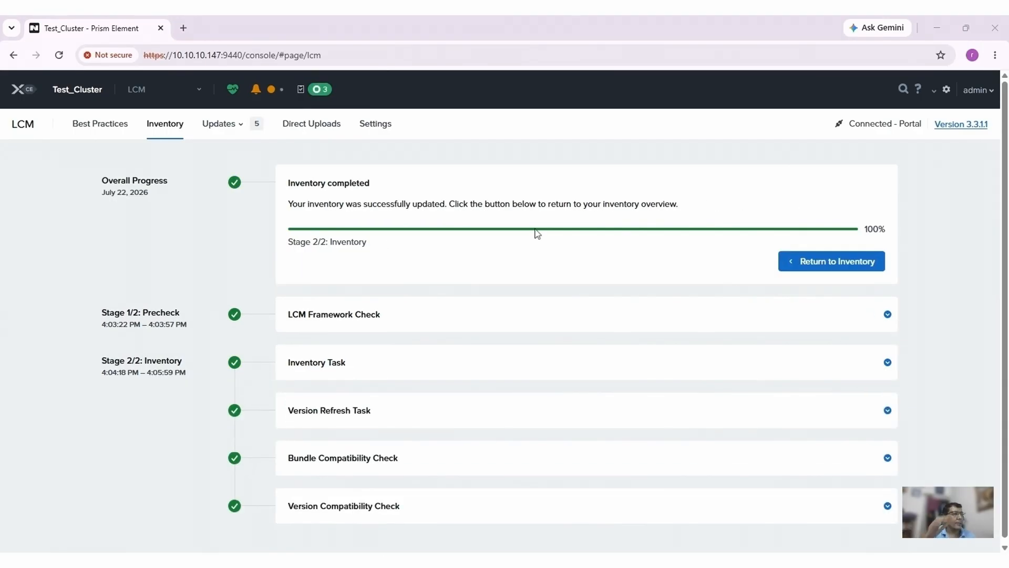
Return to Inventory, review per-host AHV and AOS 6.8.1 version details, then open the Updates menu.
left_click(823, 270)
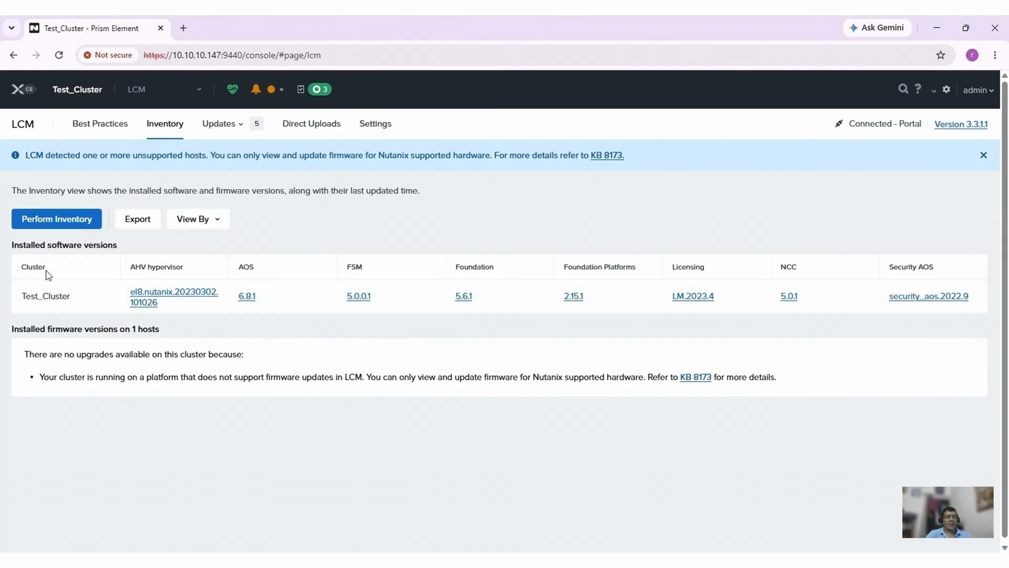
left_click(157, 302)
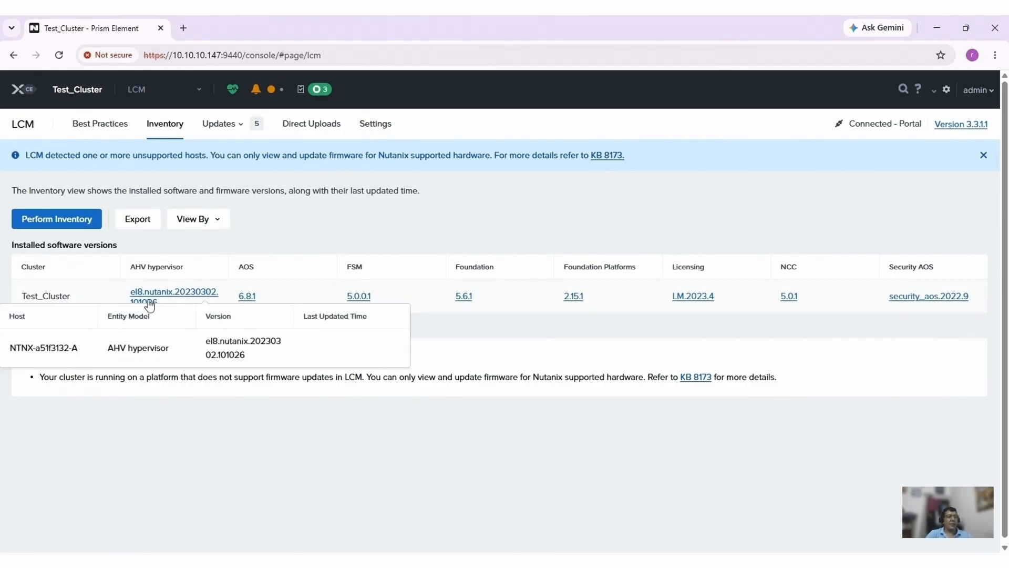
left_click(271, 443)
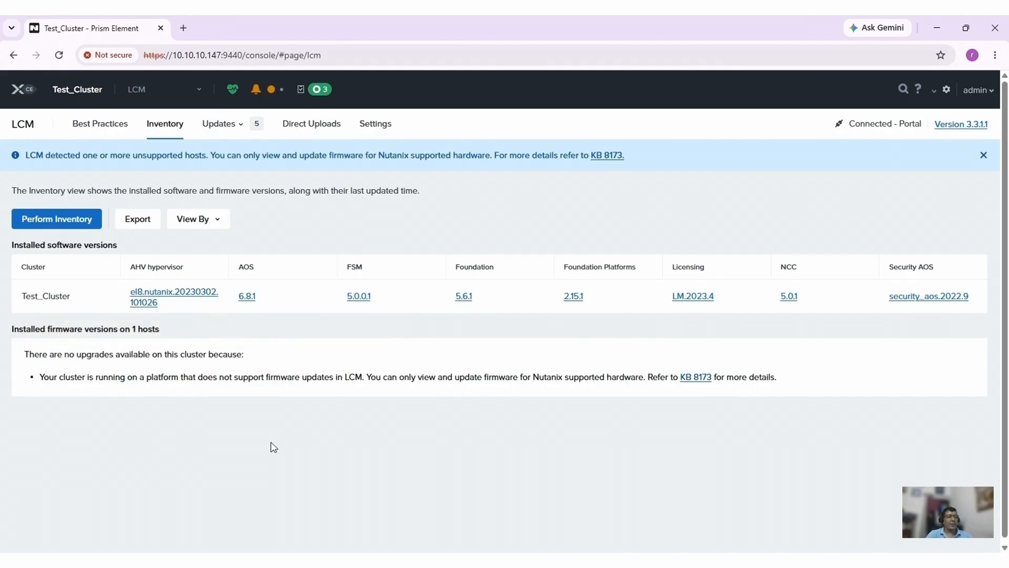
left_click(248, 304)
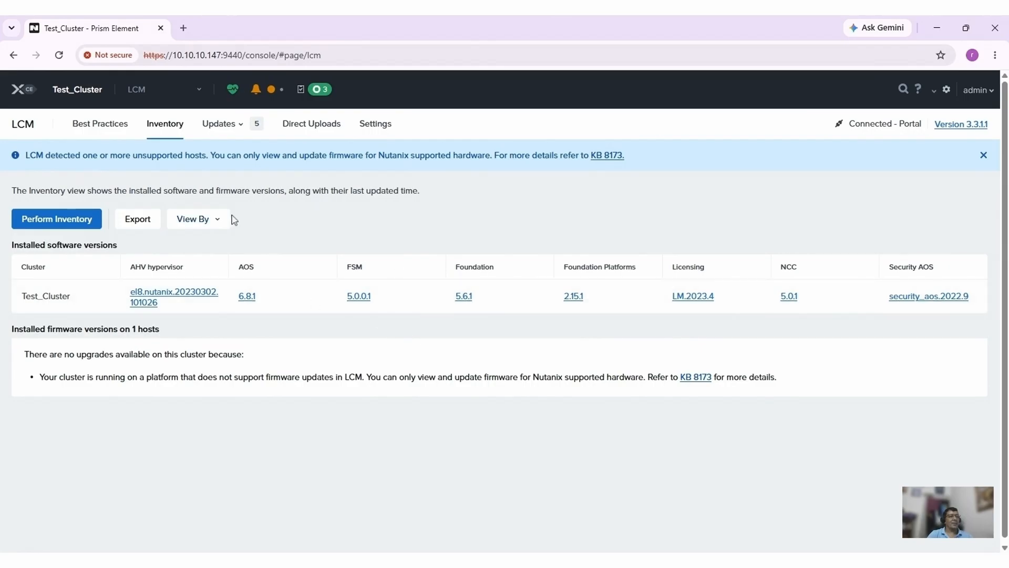
left_click(241, 130)
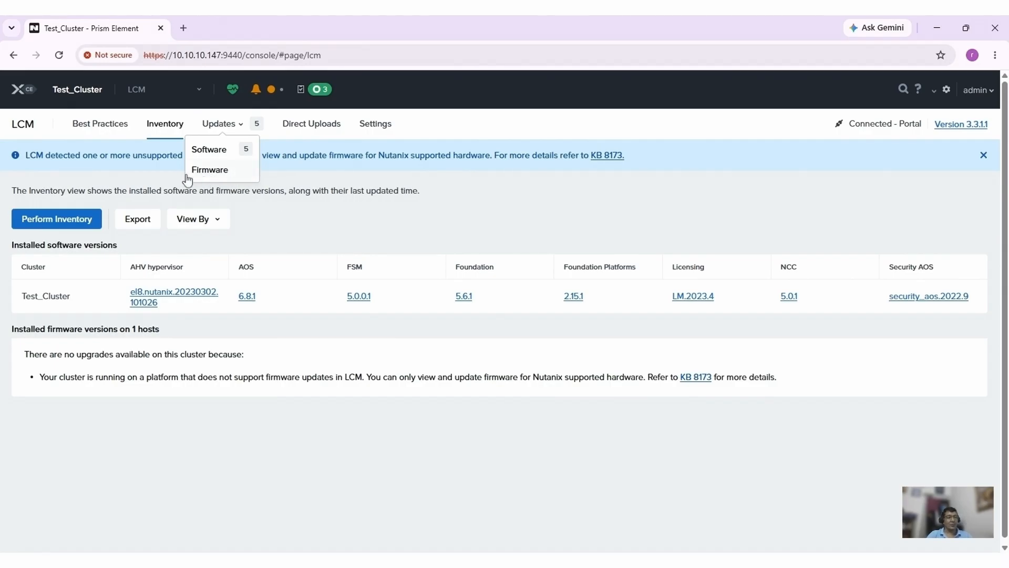
Show Software updates, select all five with AOS targeting 7.0.1.15, and open Pre-Upgrade options.
left_click(208, 150)
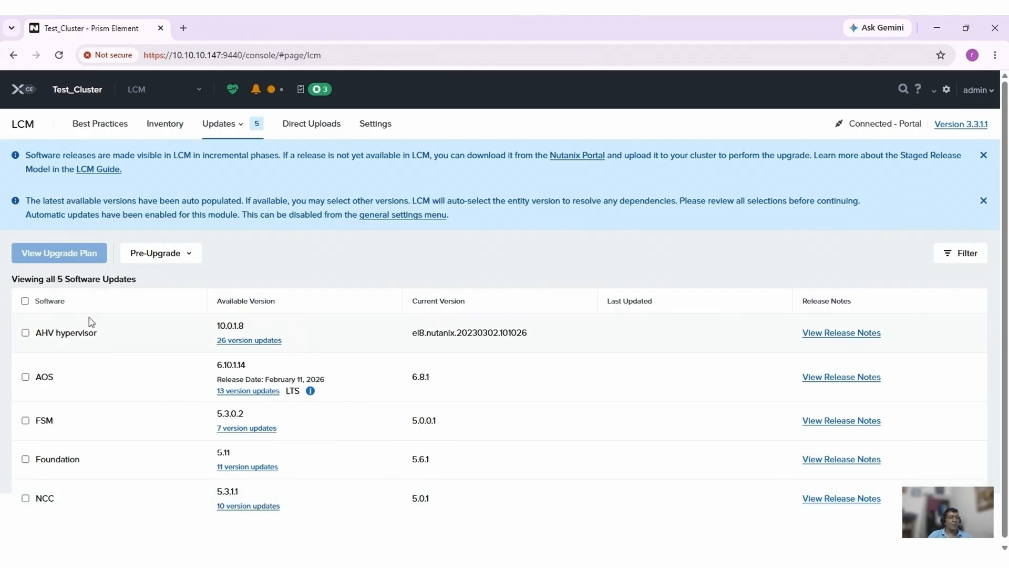
left_click(25, 301)
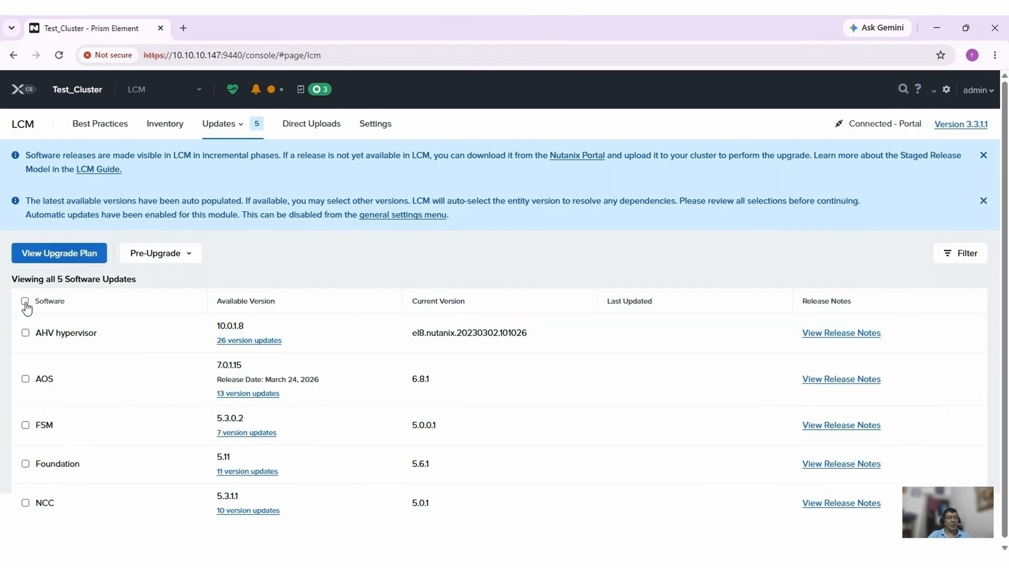
left_click(188, 254)
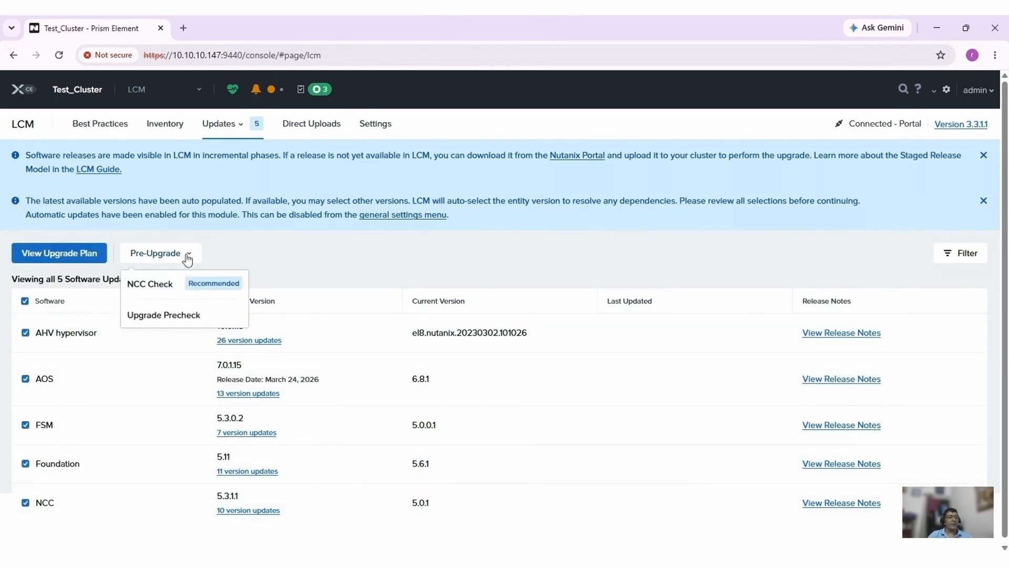
Open the upgrade plan for AHV 10.0.1.8, AOS 7.0.1.15, FSM 5.3.0.2, Foundation 5.11, NCC 5.3.1.1.
left_click(55, 254)
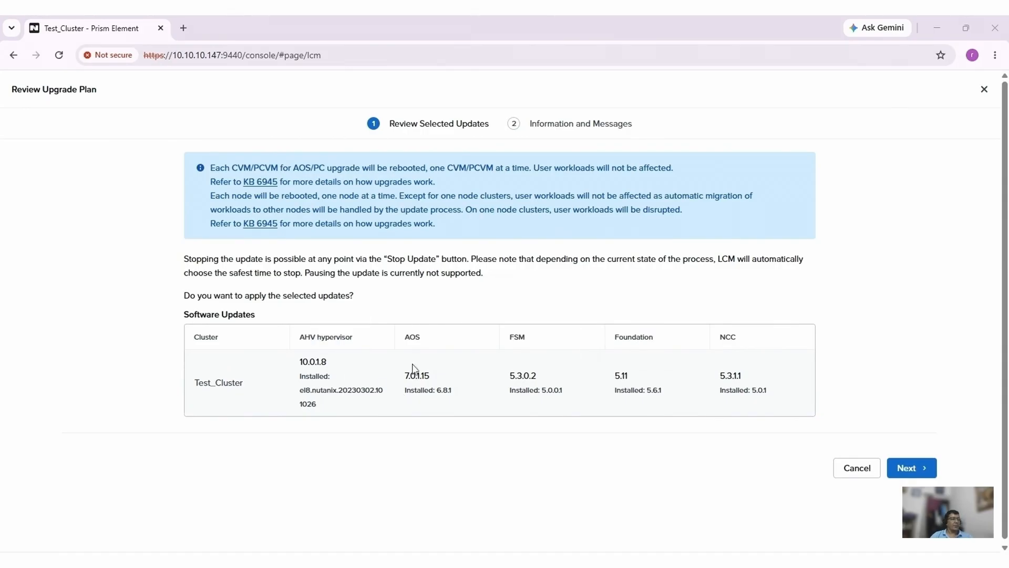
Advance to Information and Messages, review the Prism Central compatibility note, and apply all 5 updates.
left_click(905, 468)
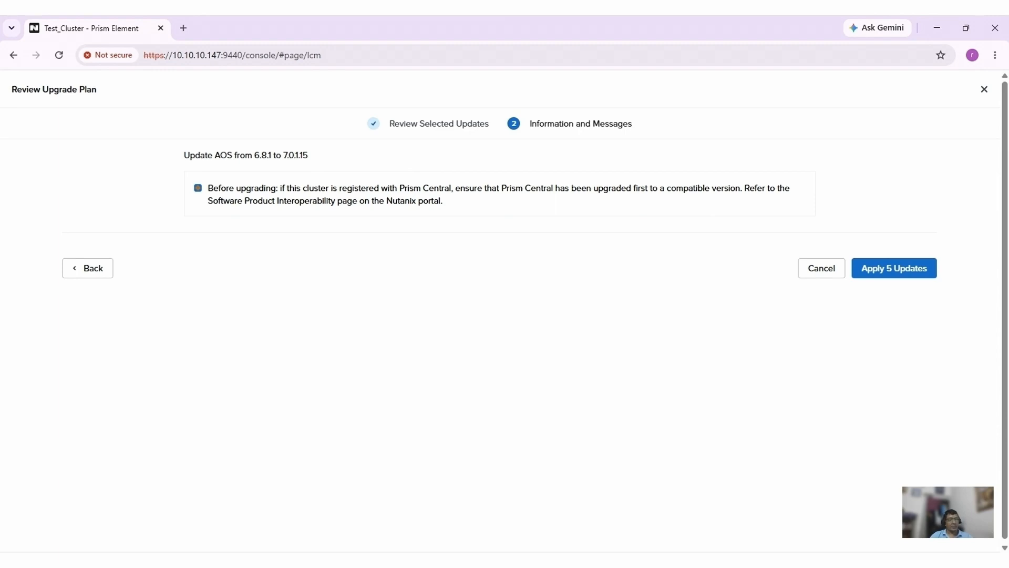
left_click_drag(443, 200, 204, 187)
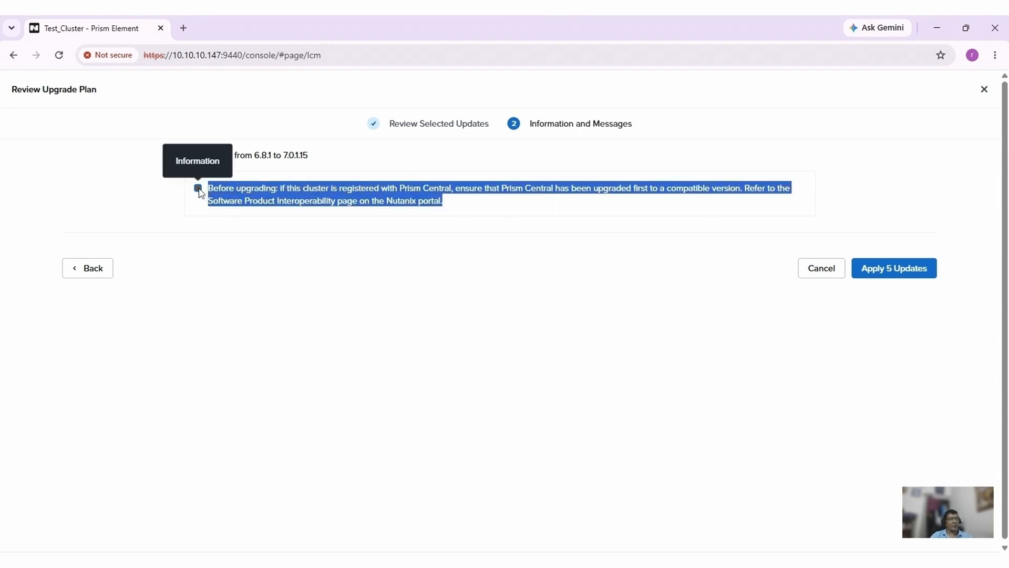
left_click(244, 255)
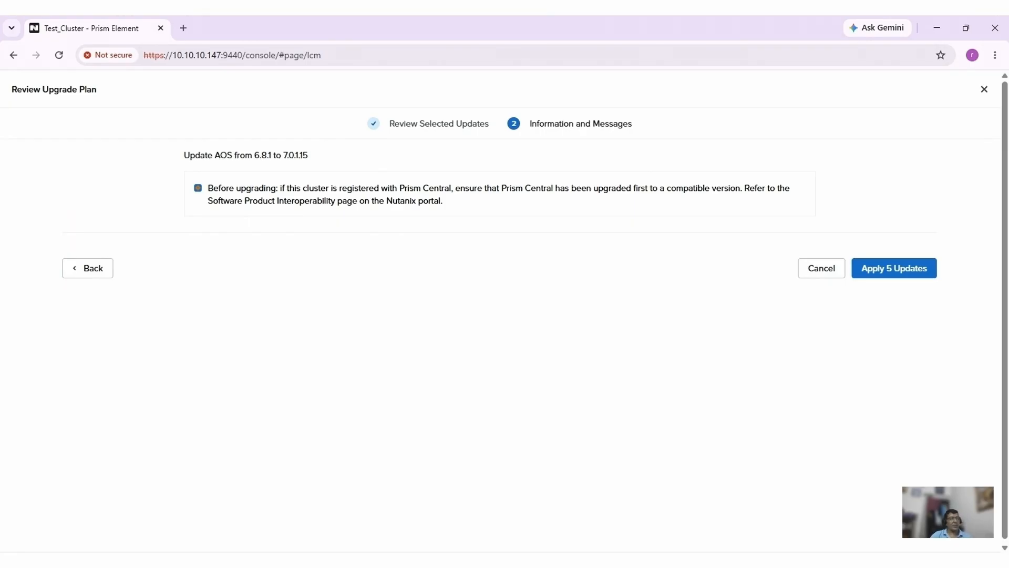
left_click(896, 274)
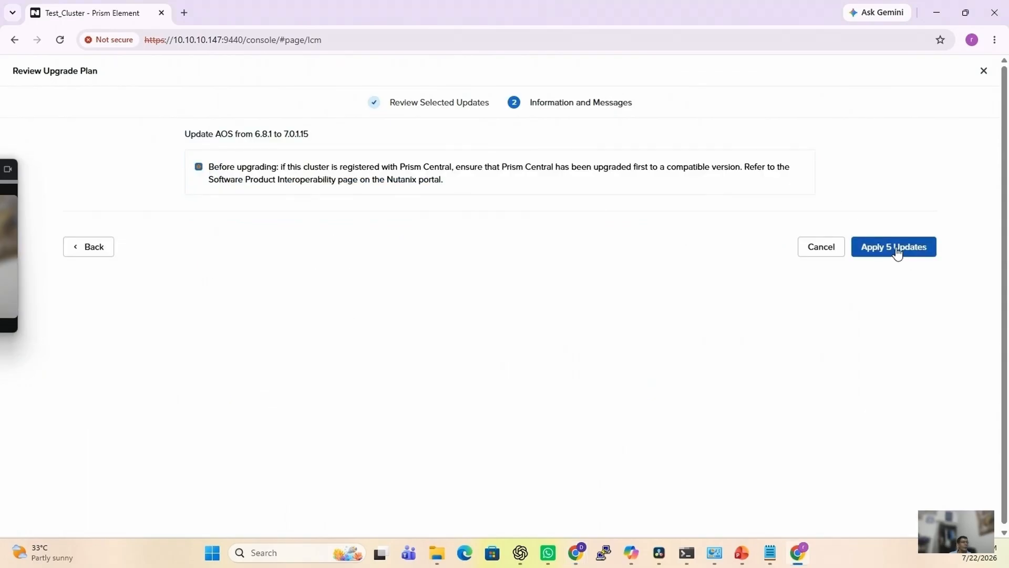
Apply the five LCM updates and follow progress through prechecks, download and the AOS update stage.
left_click(893, 247)
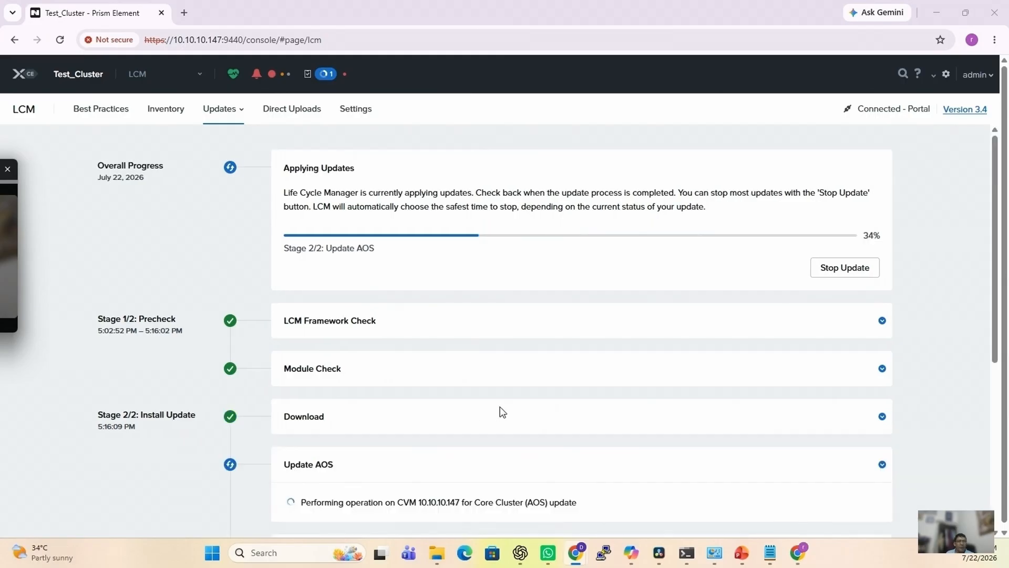
scroll(503, 412, "down", 1)
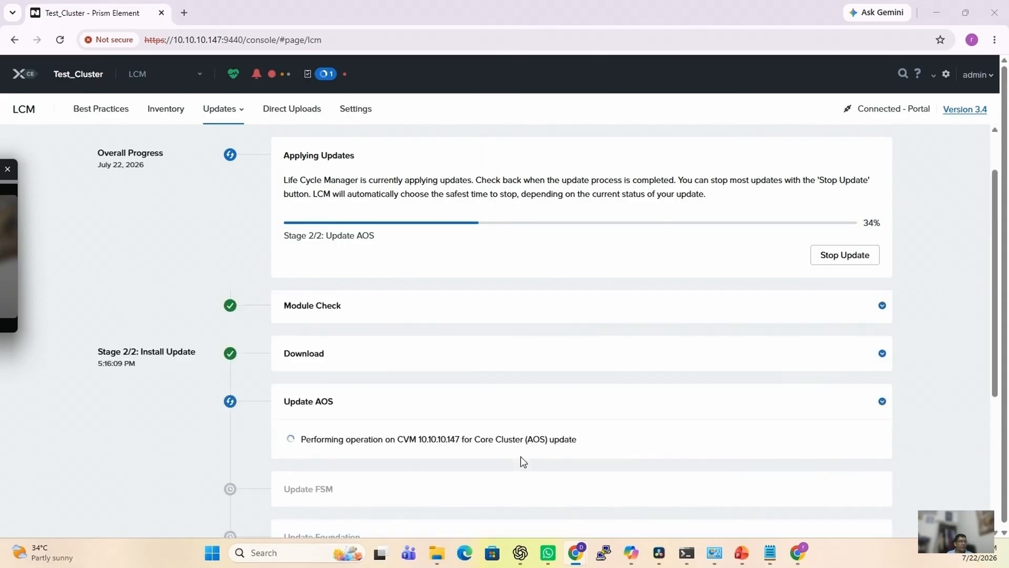
scroll(523, 462, "down", 1)
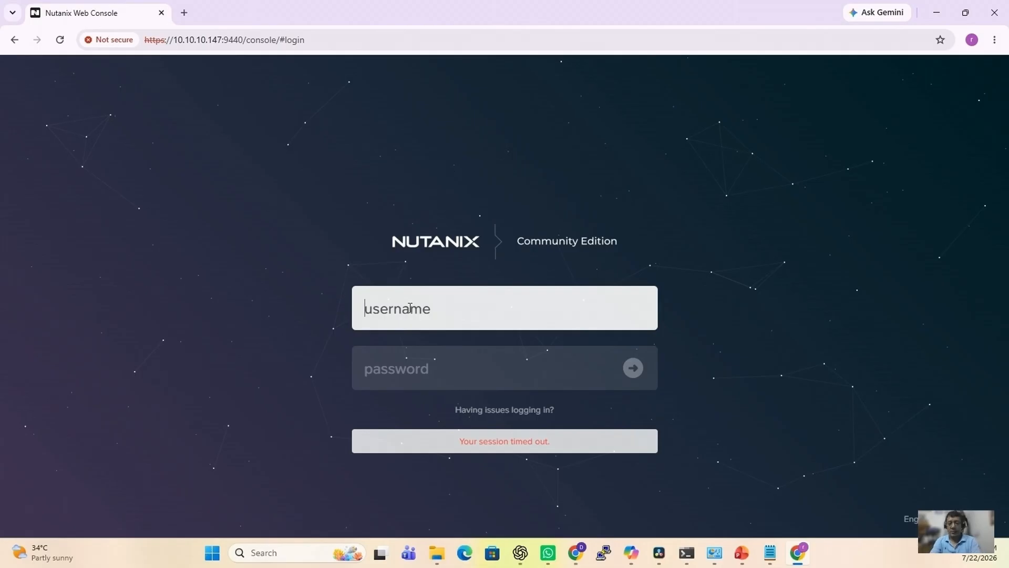
Sign back in as admin and view Recent Tasks showing the AOS upgrade progress.
key("Tab")
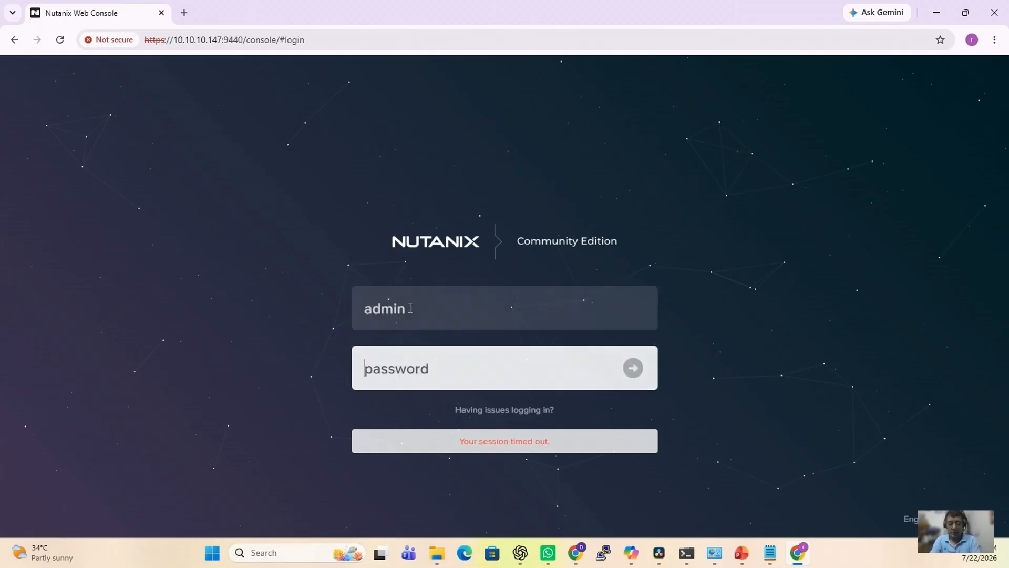
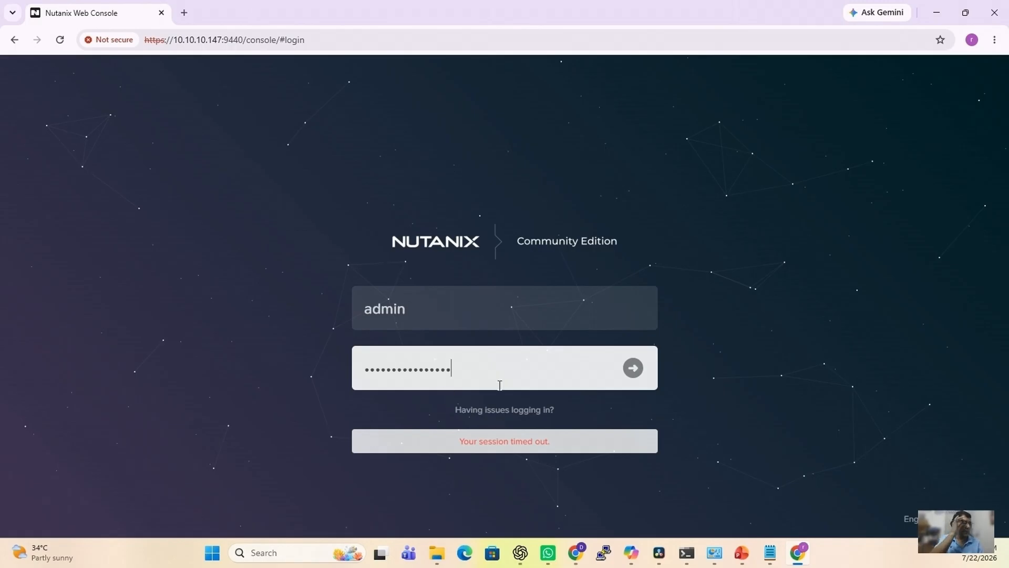
left_click(636, 369)
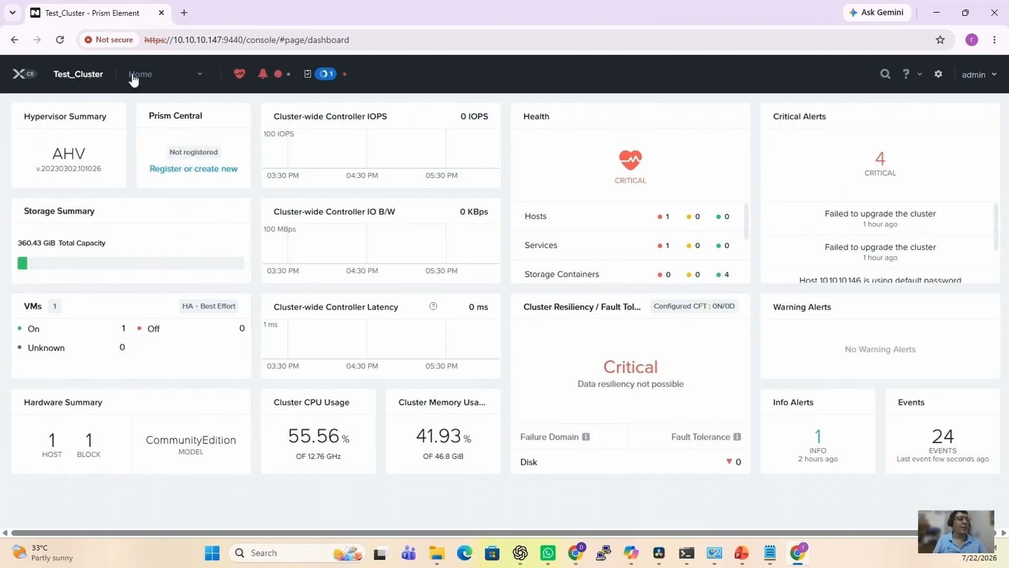
left_click(326, 74)
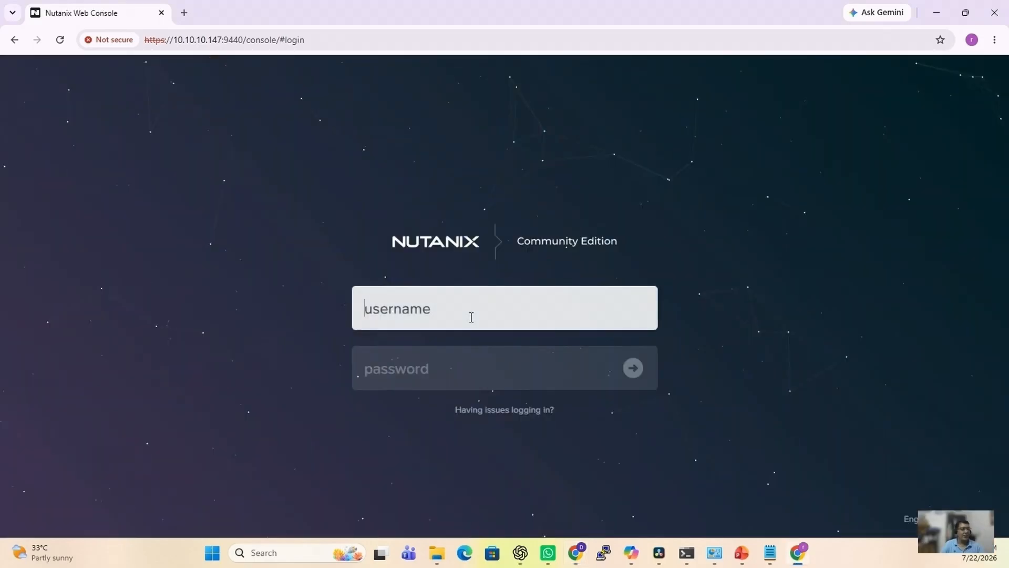
Log in again as admin and switch from Home to the LCM page.
type("admin")
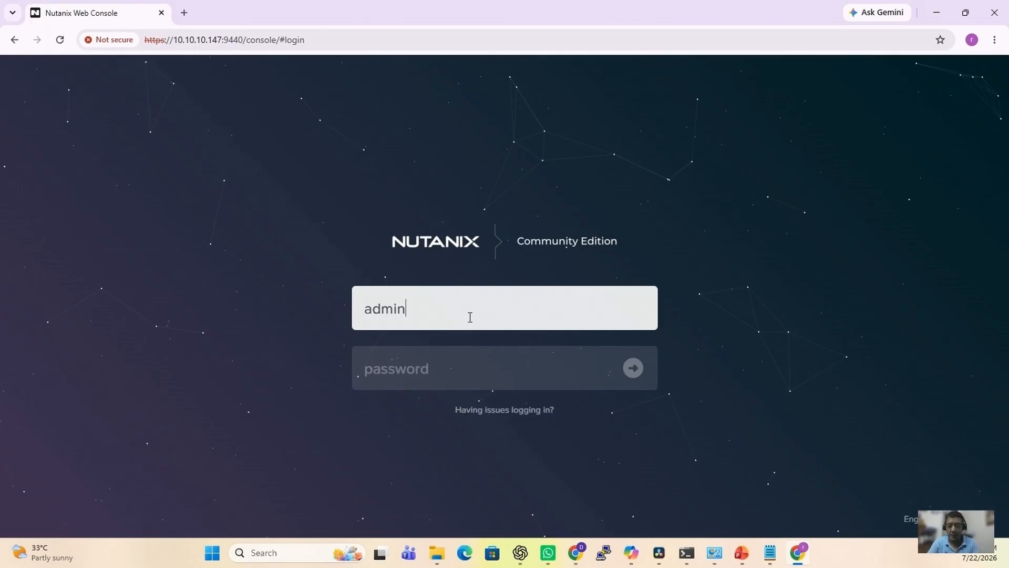
key("Tab")
type("••••••••••••••••")
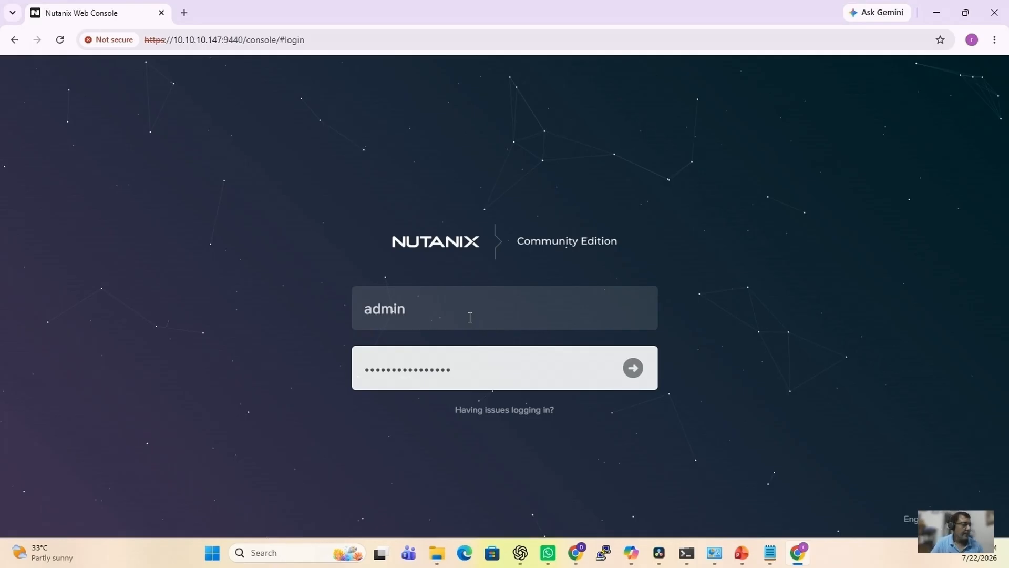
left_click(632, 371)
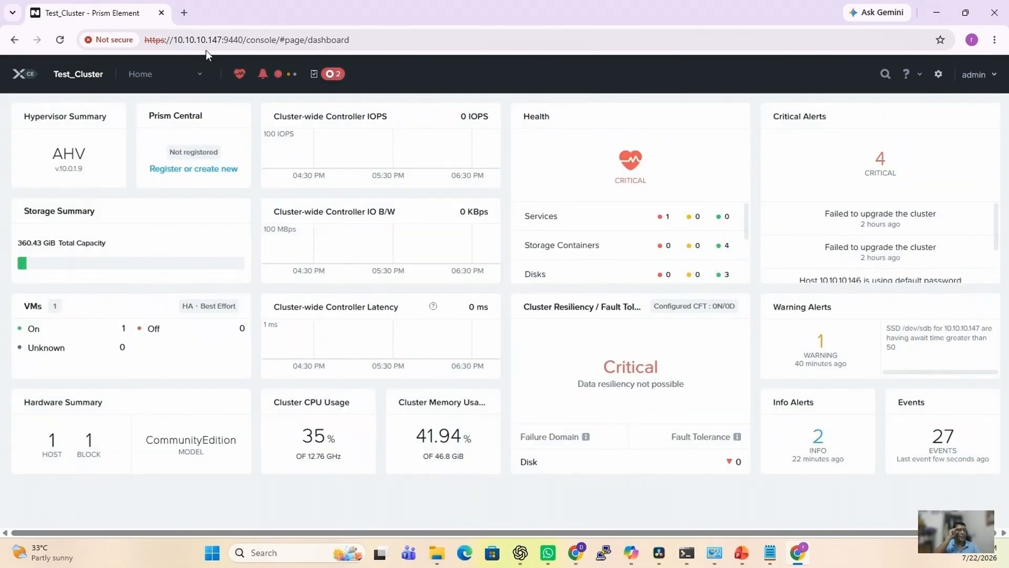
left_click(167, 82)
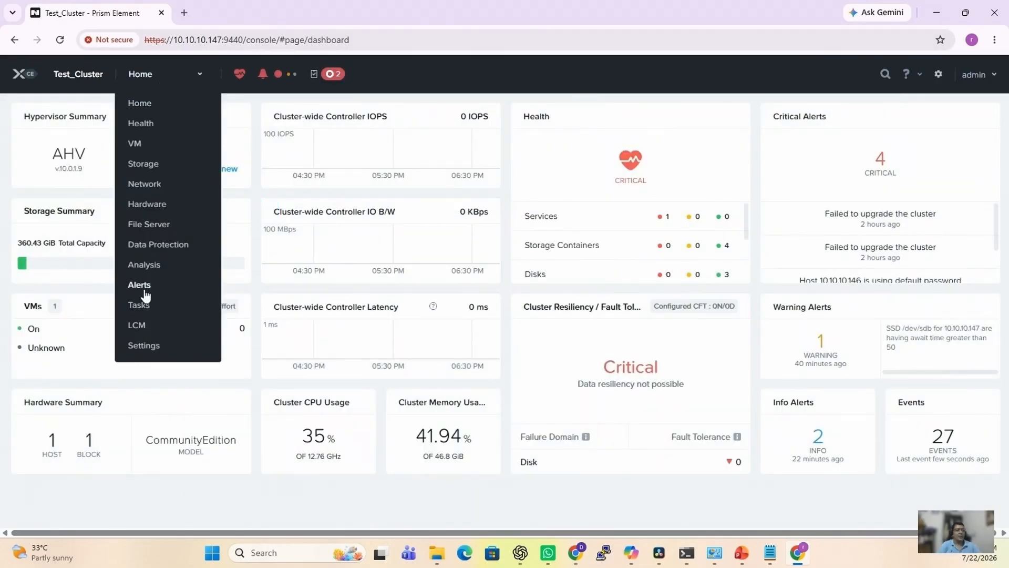
left_click(138, 326)
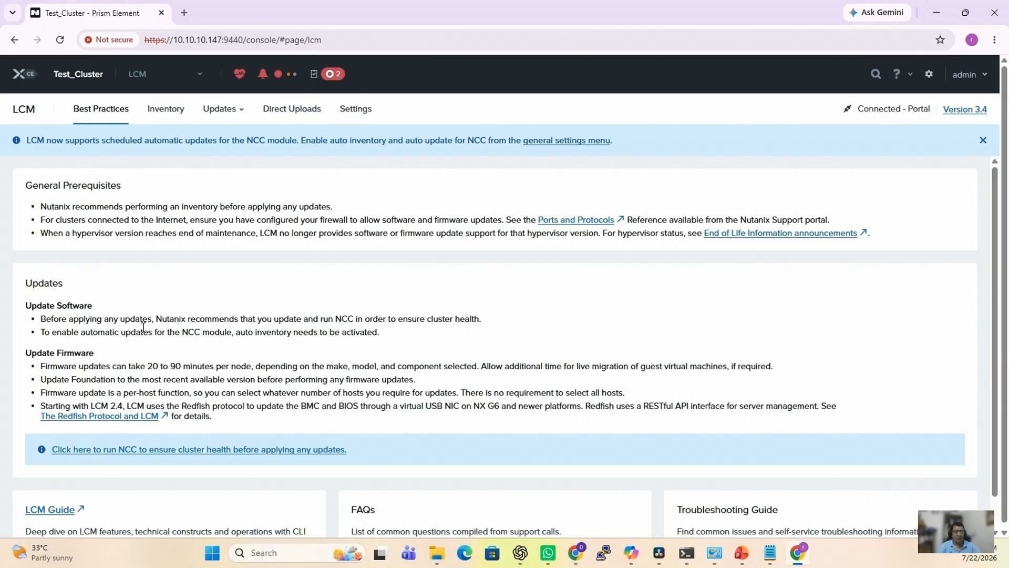
Run Perform Inventory on the LCM Inventory tab and confirm with Proceed.
left_click(178, 112)
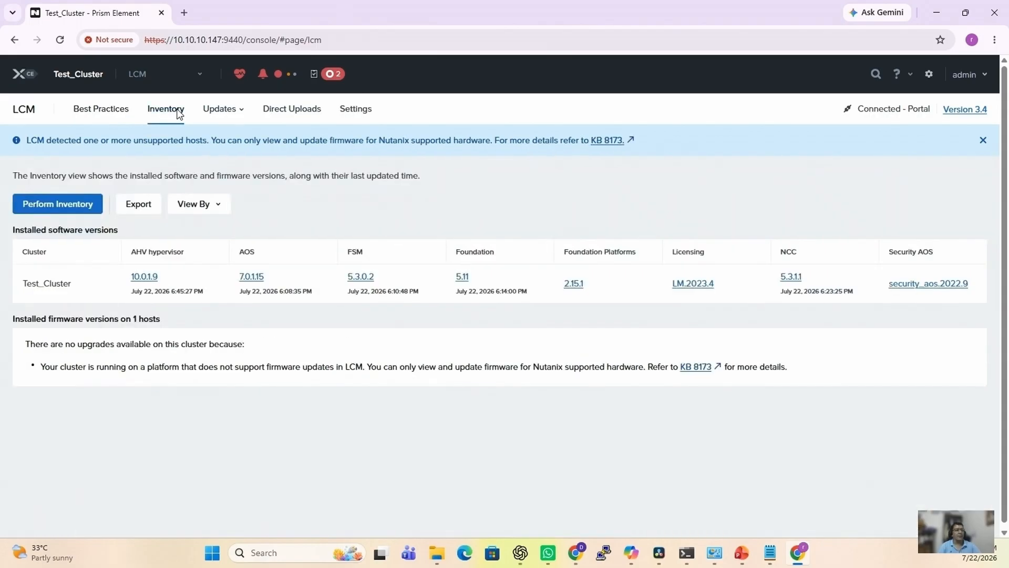
left_click(66, 210)
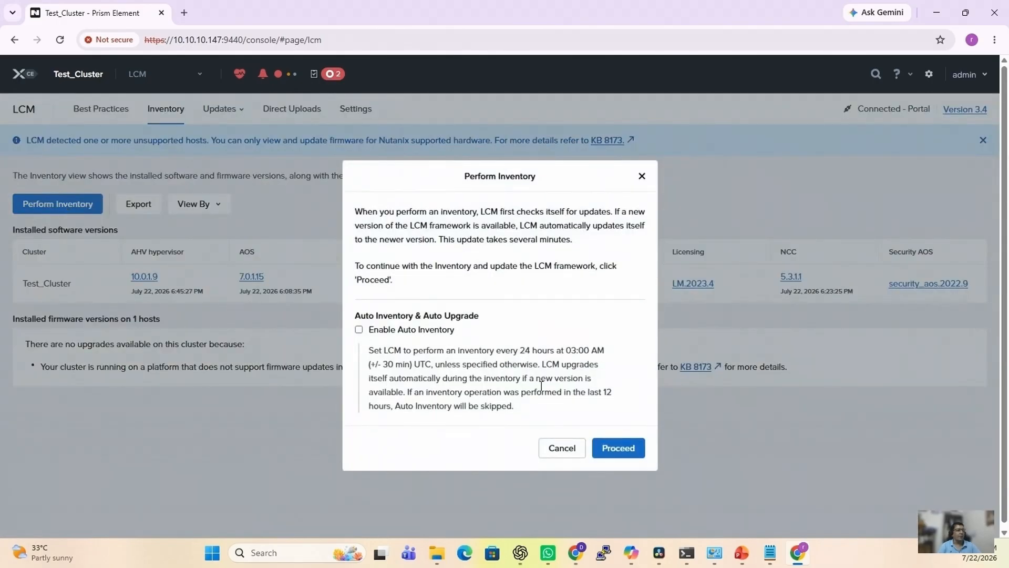
left_click(609, 449)
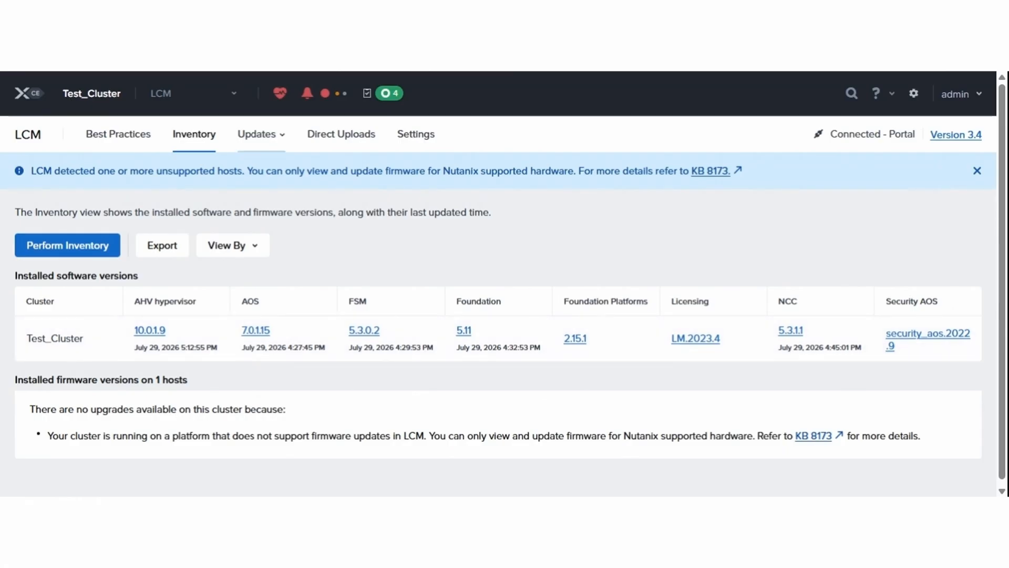
Review the update options, then open the cluster Health page and dismiss its tour.
left_click(260, 138)
scroll(643, 386, "down", 1)
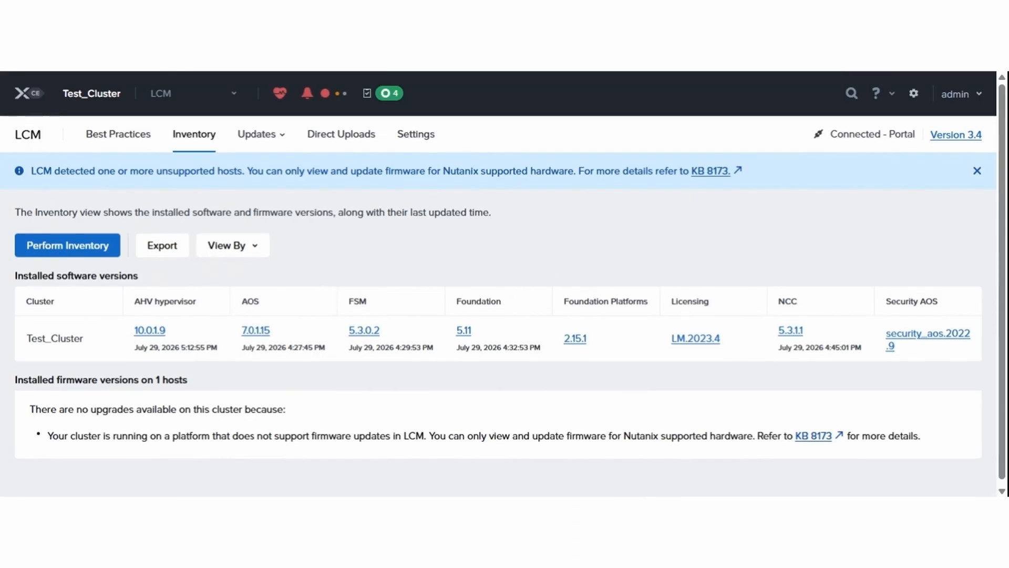
left_click(280, 95)
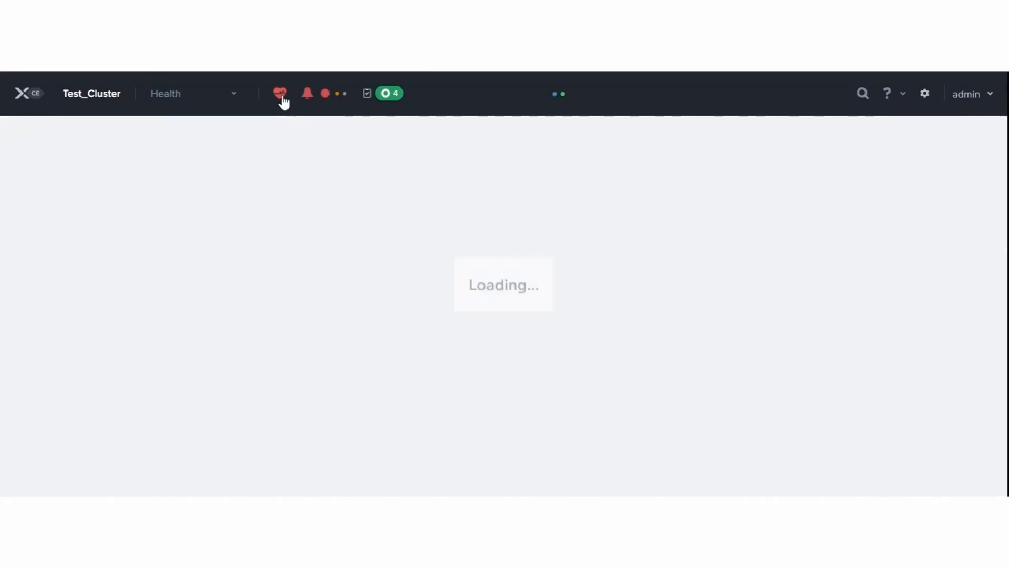
left_click(611, 371)
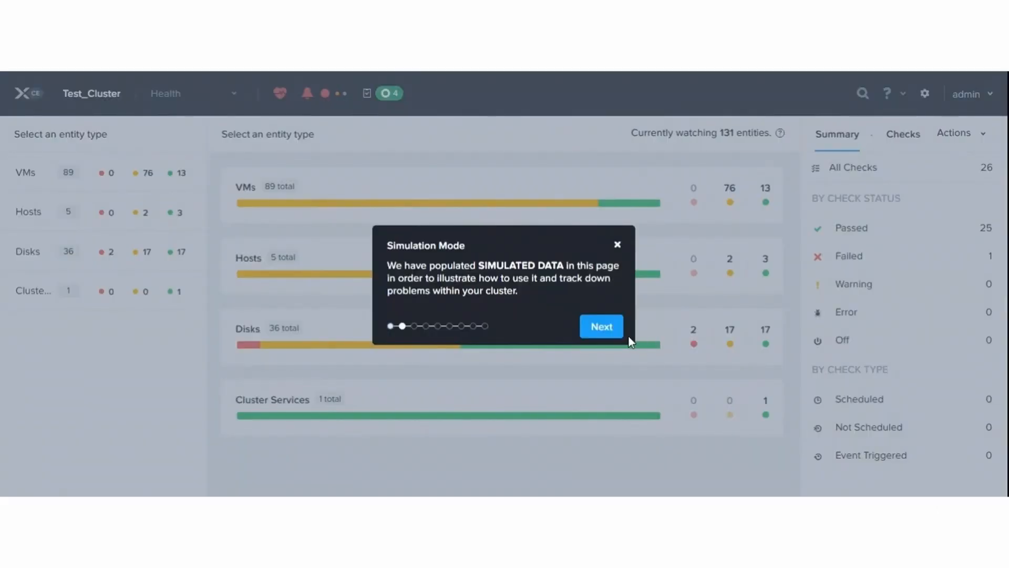
left_click(613, 334)
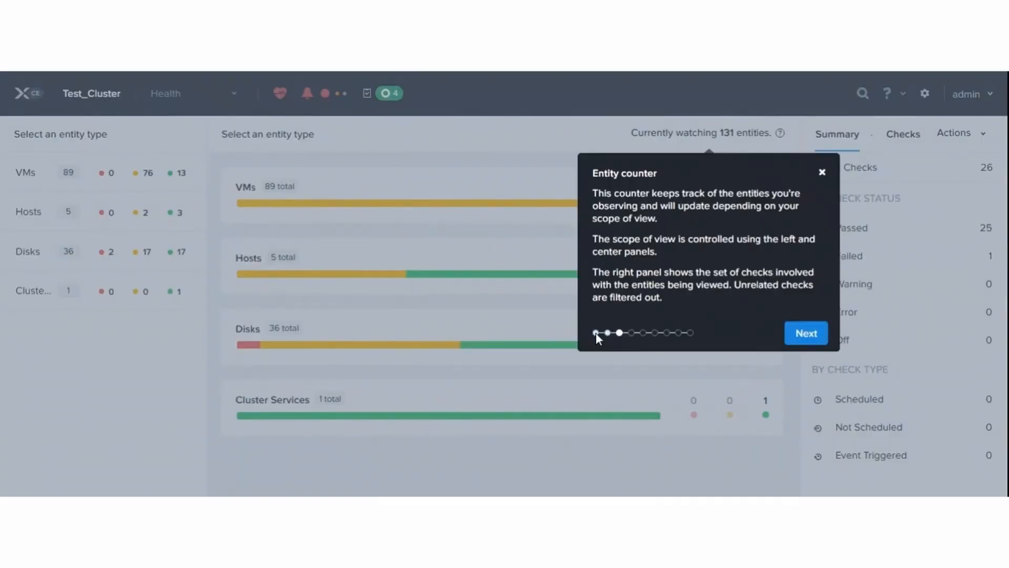
left_click(806, 333)
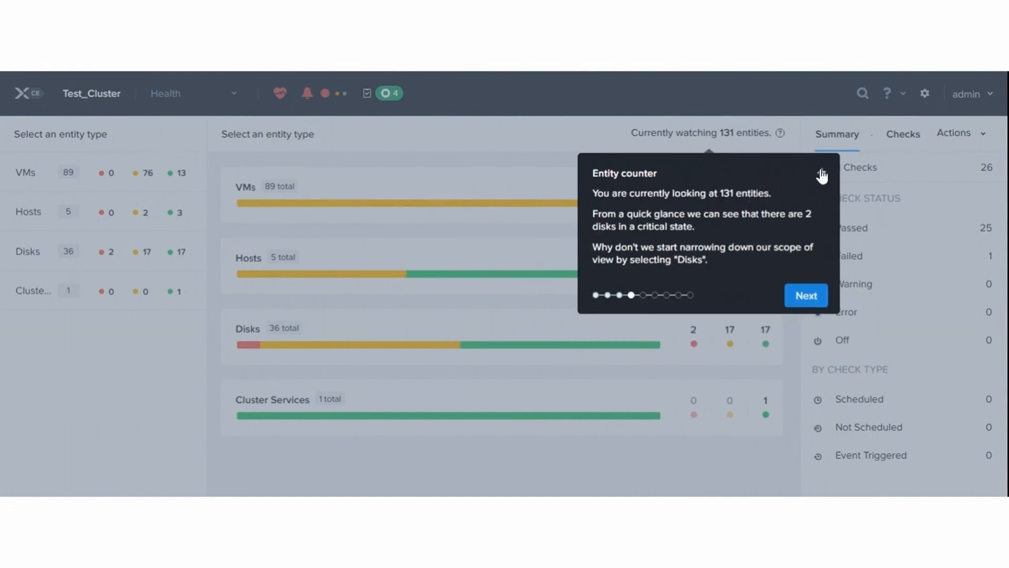
left_click(822, 175)
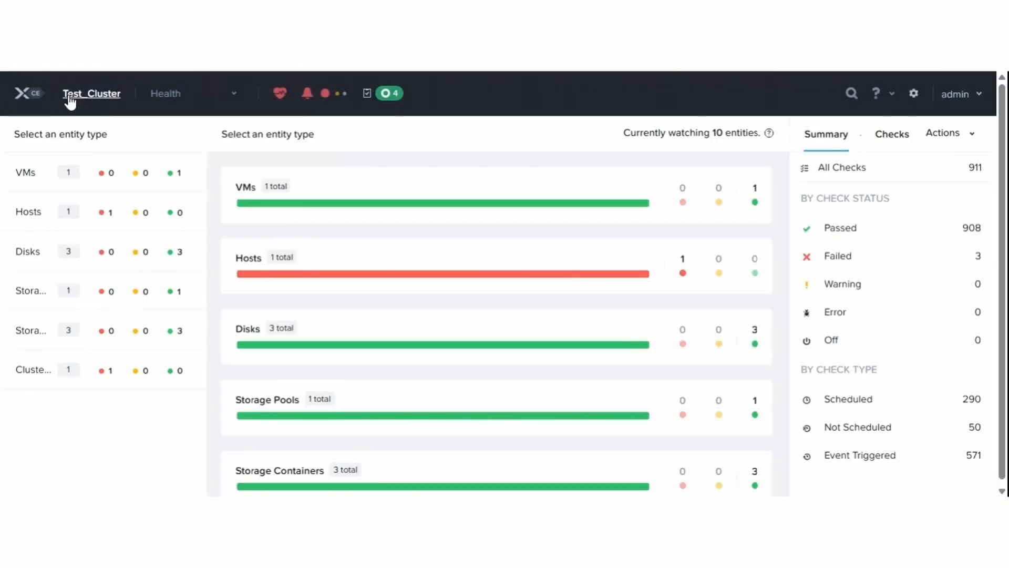
Return to the Home dashboard and verify Cluster Resiliency reads OK with AHV v10.0.1.9.
left_click(25, 97)
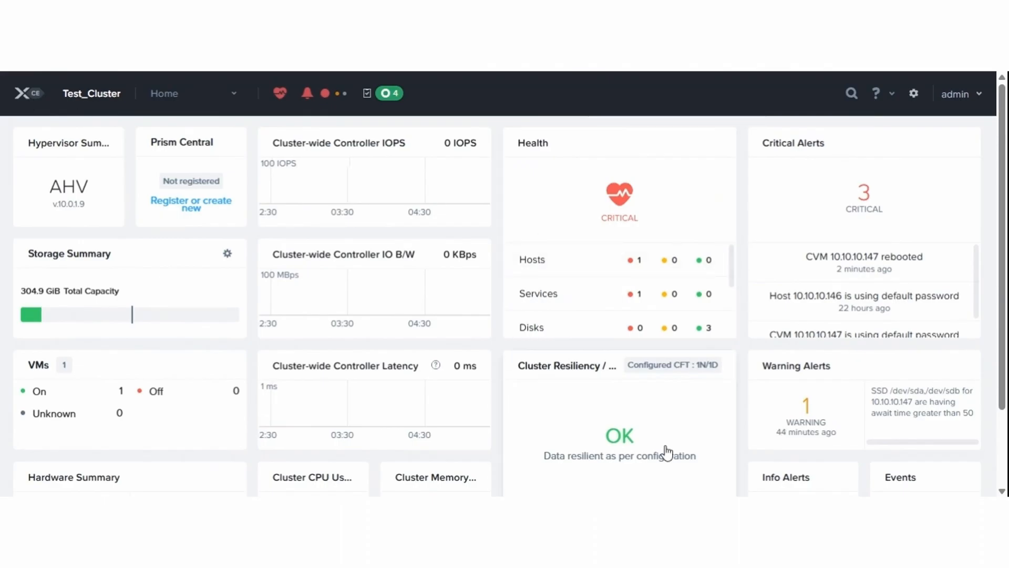
scroll(581, 433, "down", 2)
mouse_move(591, 421)
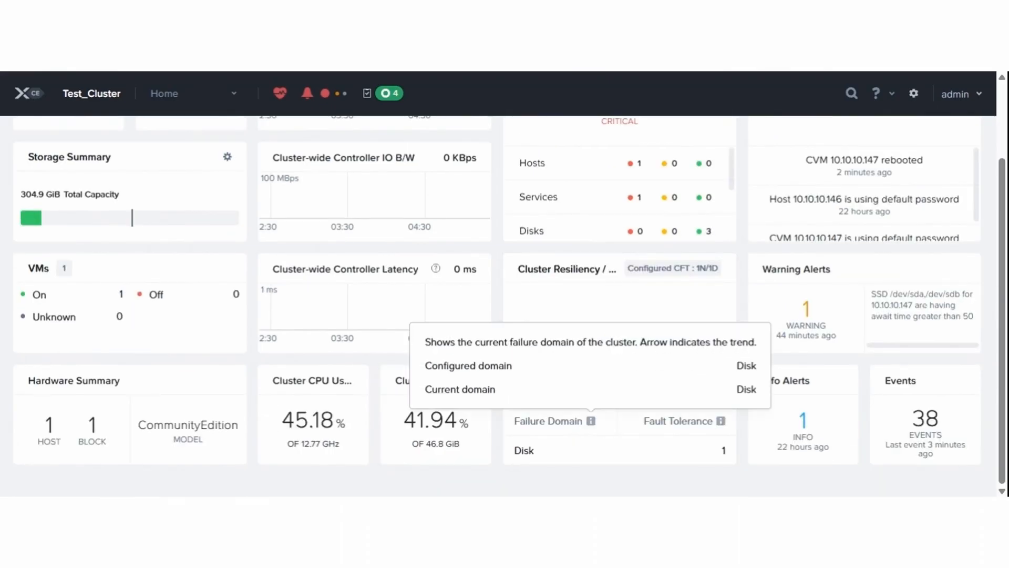
scroll(509, 306, "up", 2)
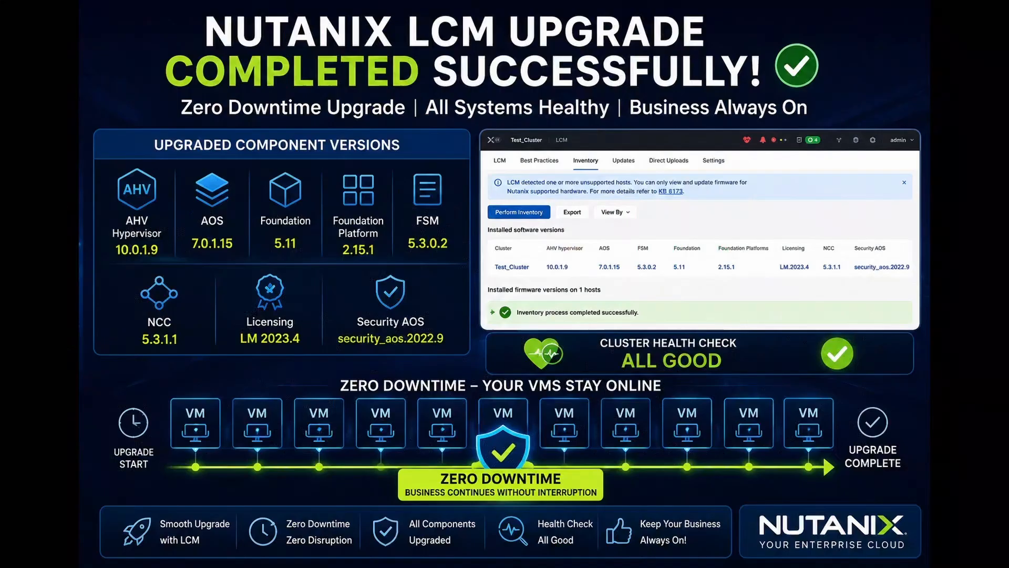